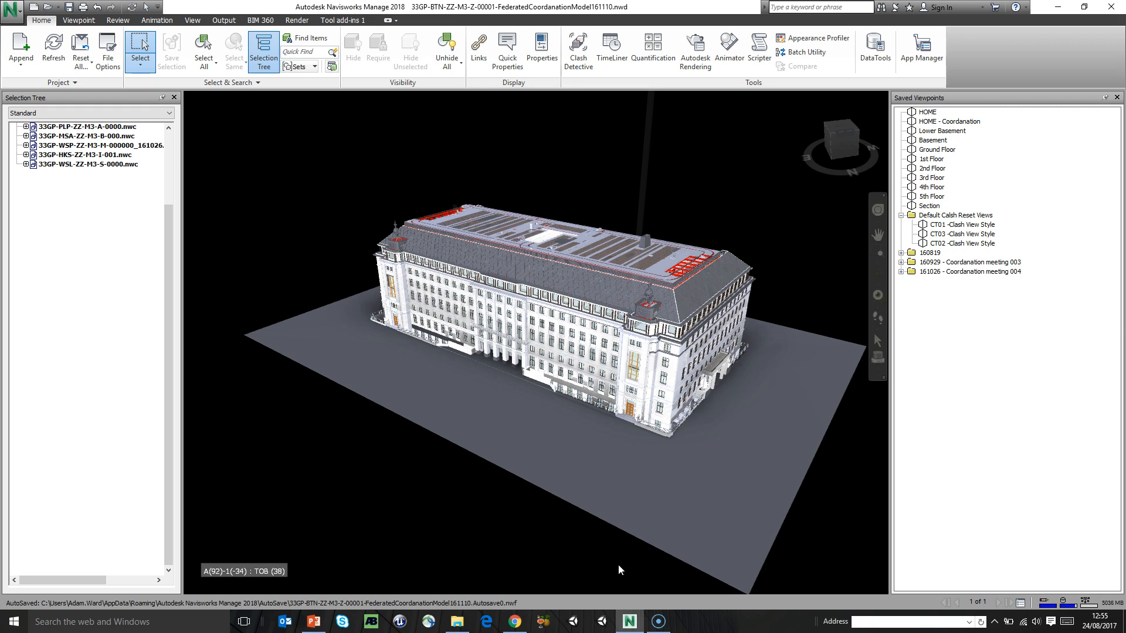
Step: Switch to File Explorer, widen the name column in the BCF Demo folder, and examine the architectural and structural bcfzip files
click(456, 623)
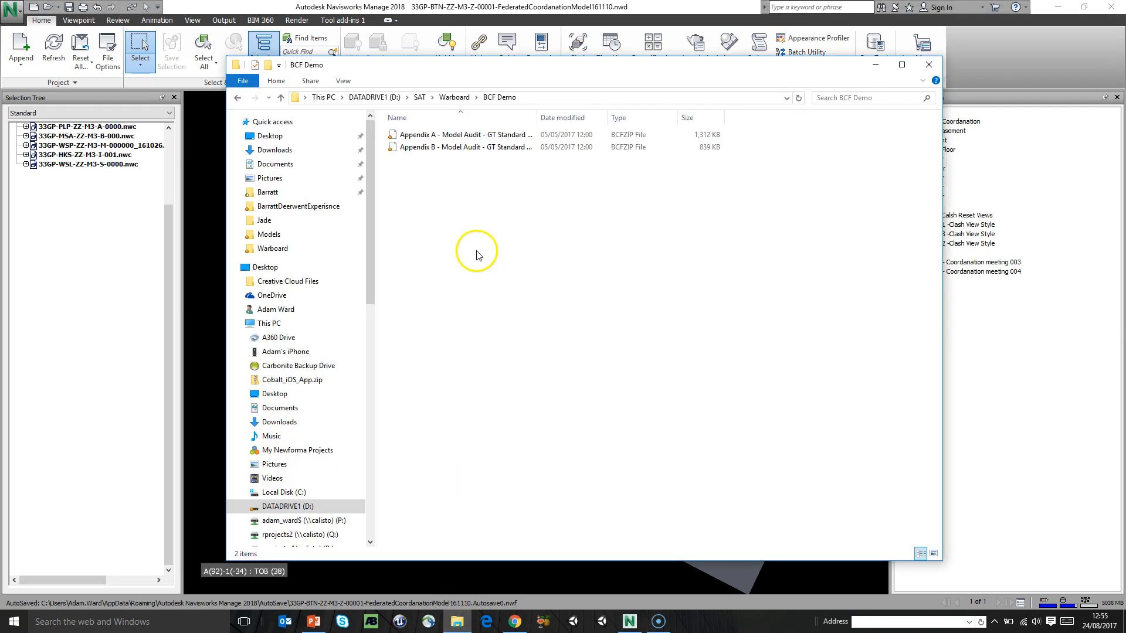
drag(539, 116, 707, 117)
click(450, 139)
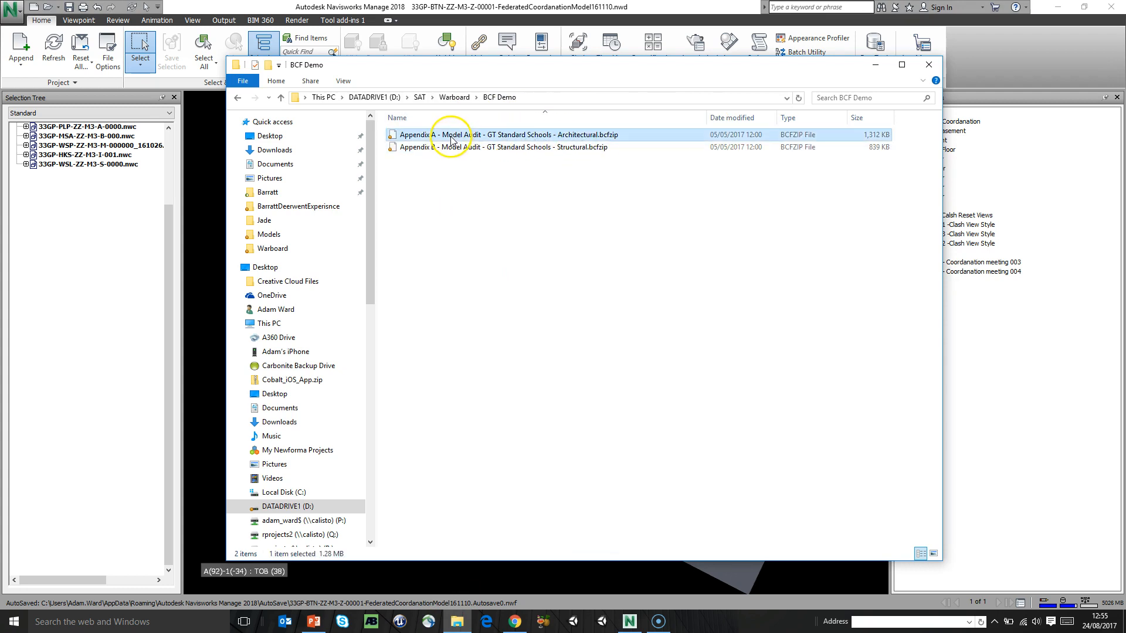
click(459, 148)
click(430, 136)
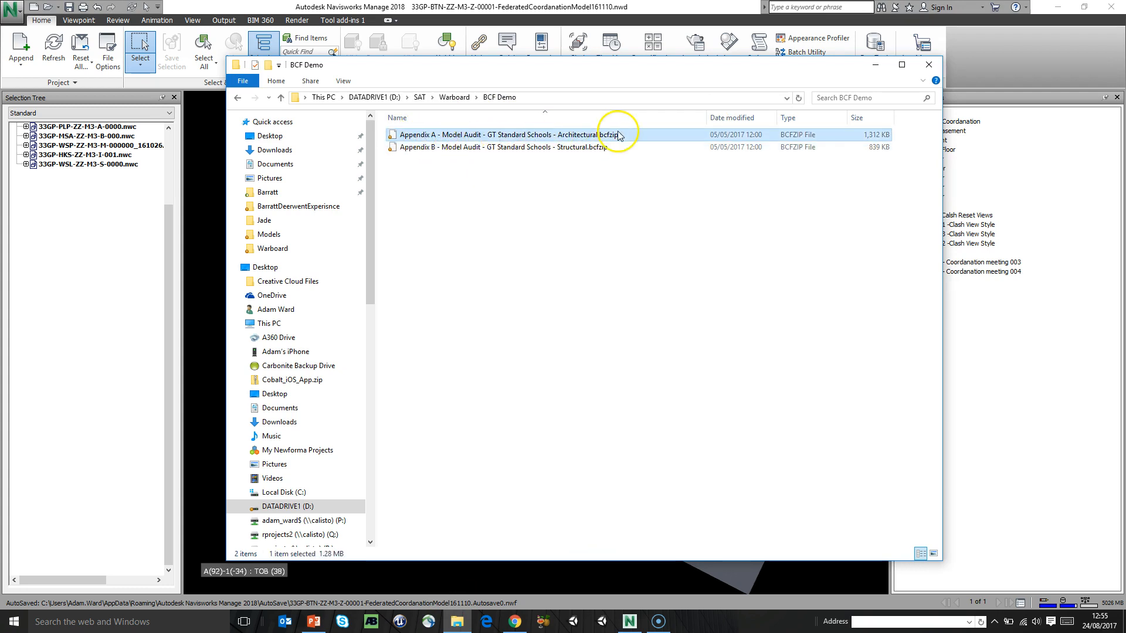
click(584, 147)
click(557, 136)
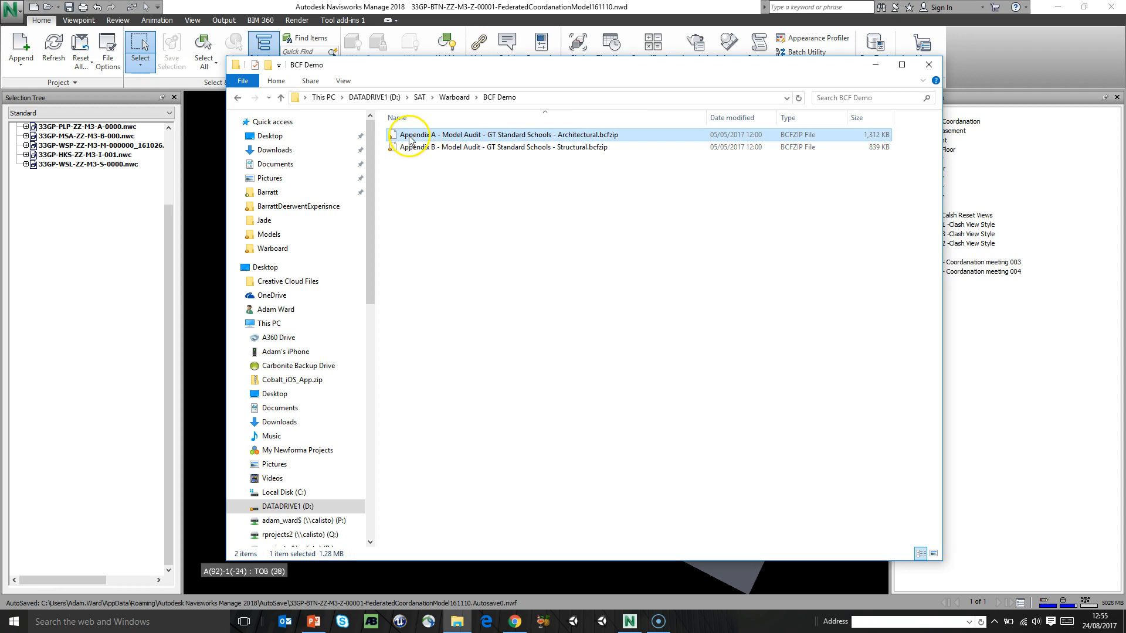
click(461, 149)
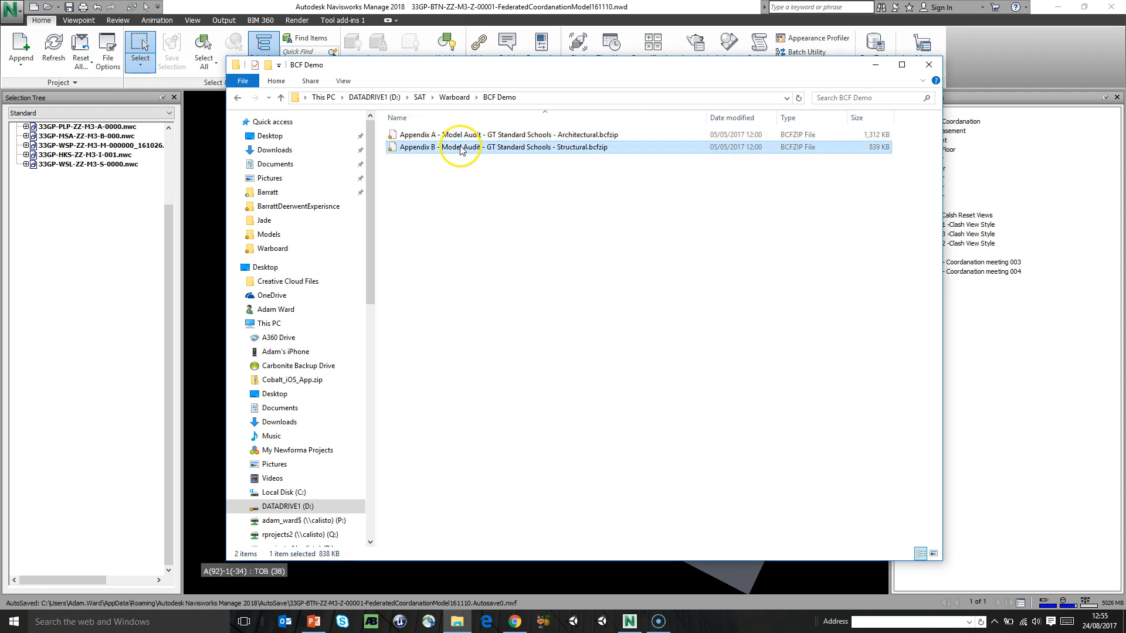
click(531, 136)
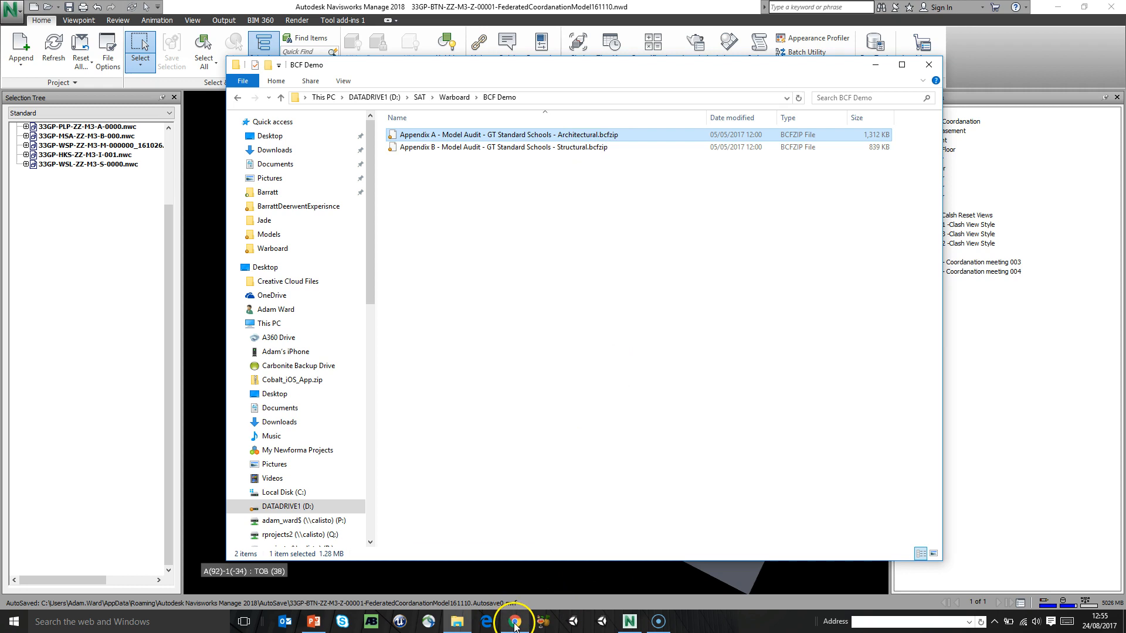
Step: Switch to Chrome and sign in to Warboard with the saved credentials
click(514, 623)
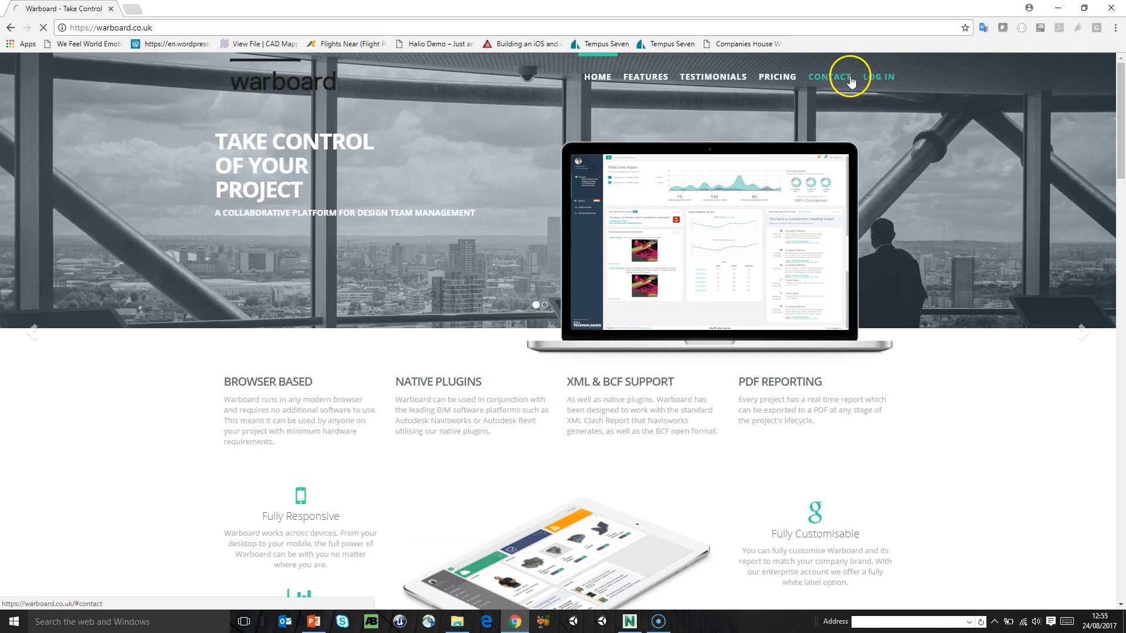
click(875, 77)
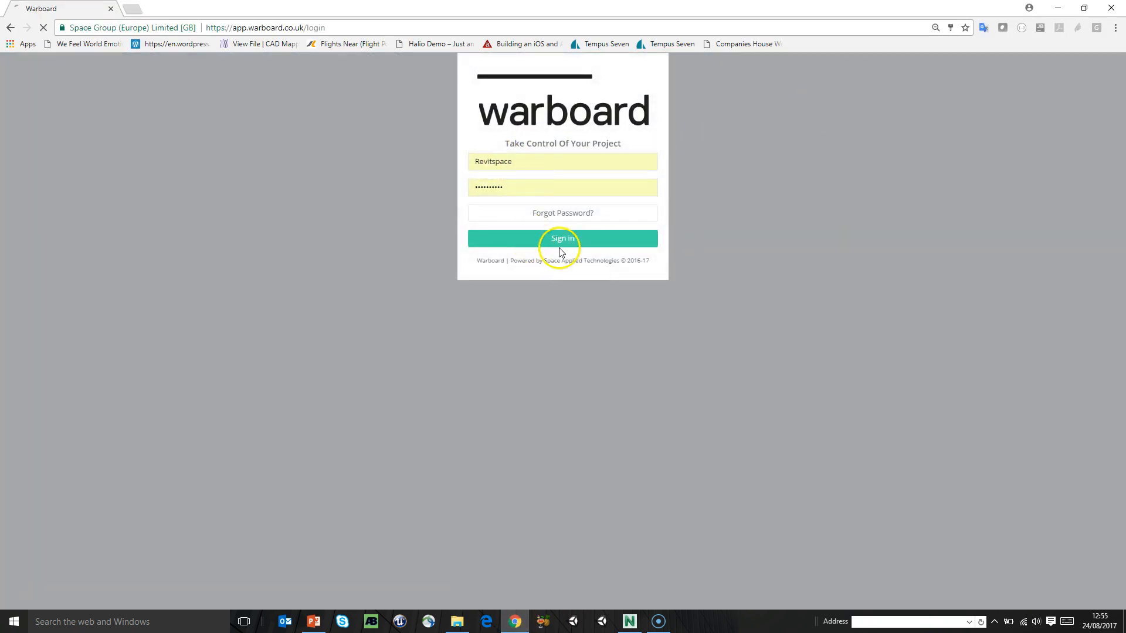
click(560, 250)
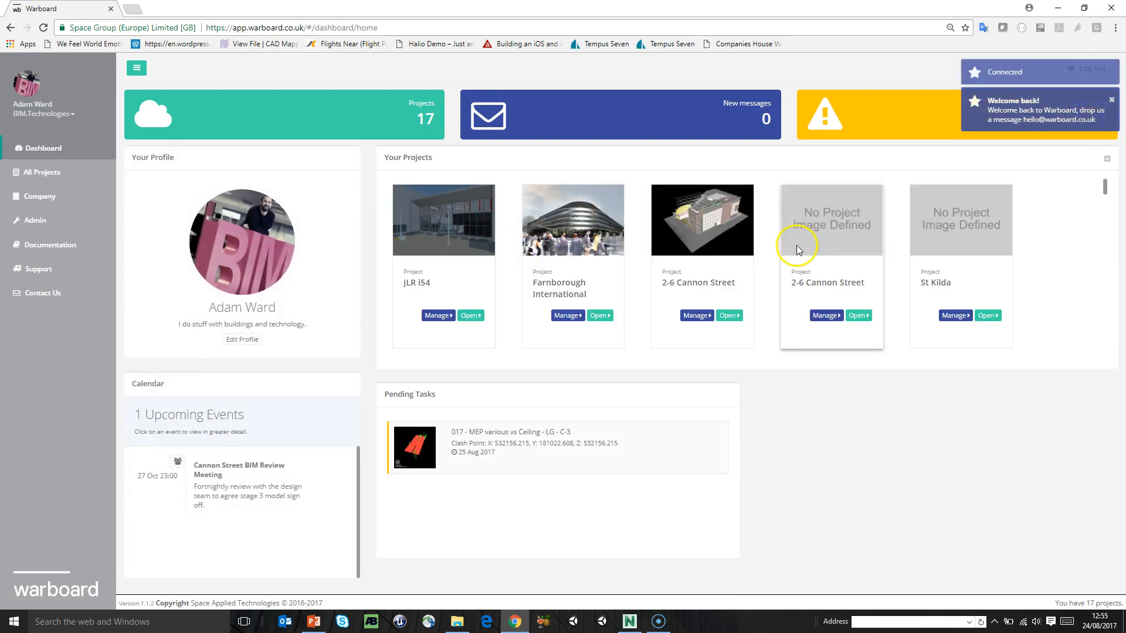
Step: Start a new project from the dashboard and name it "BCF Upload demo"
click(1107, 159)
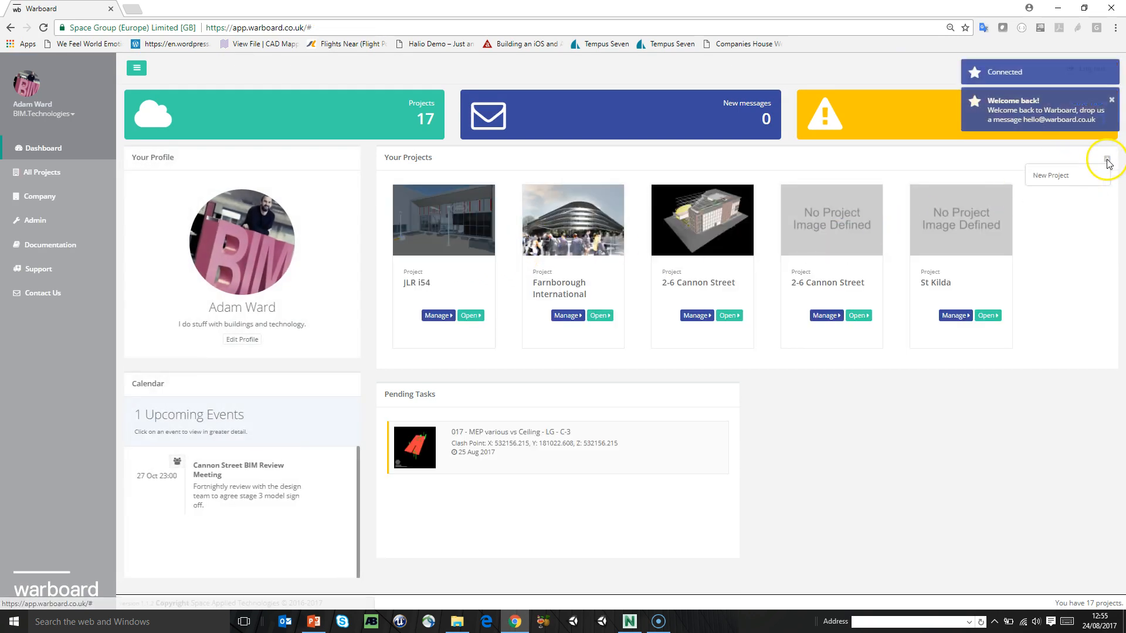
click(1073, 176)
click(469, 173)
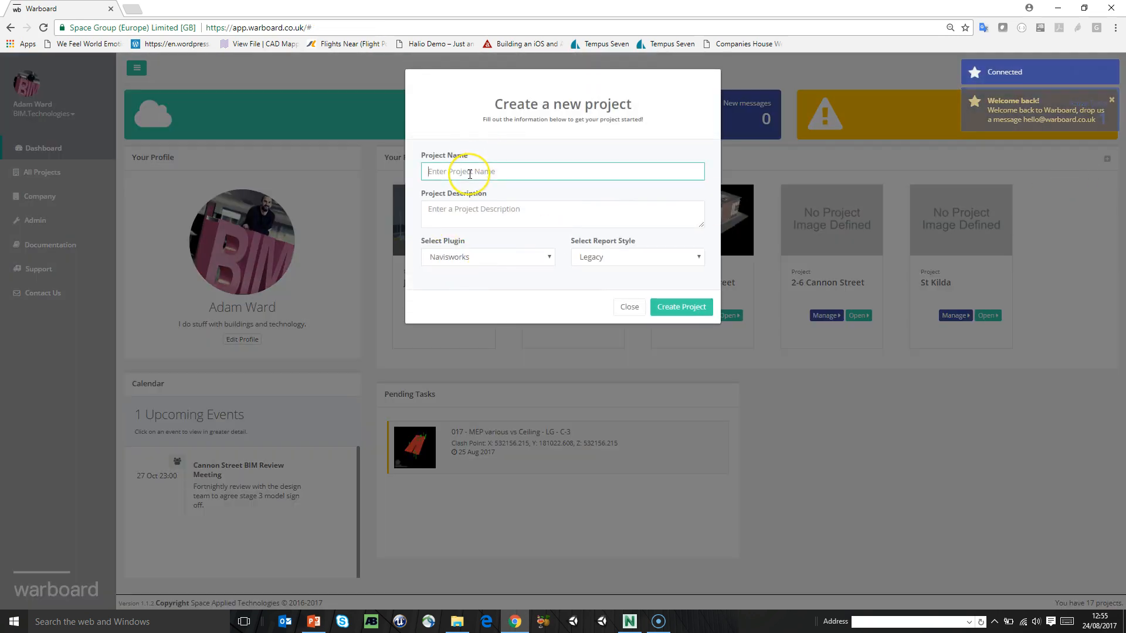
text(BCF Upload demo)
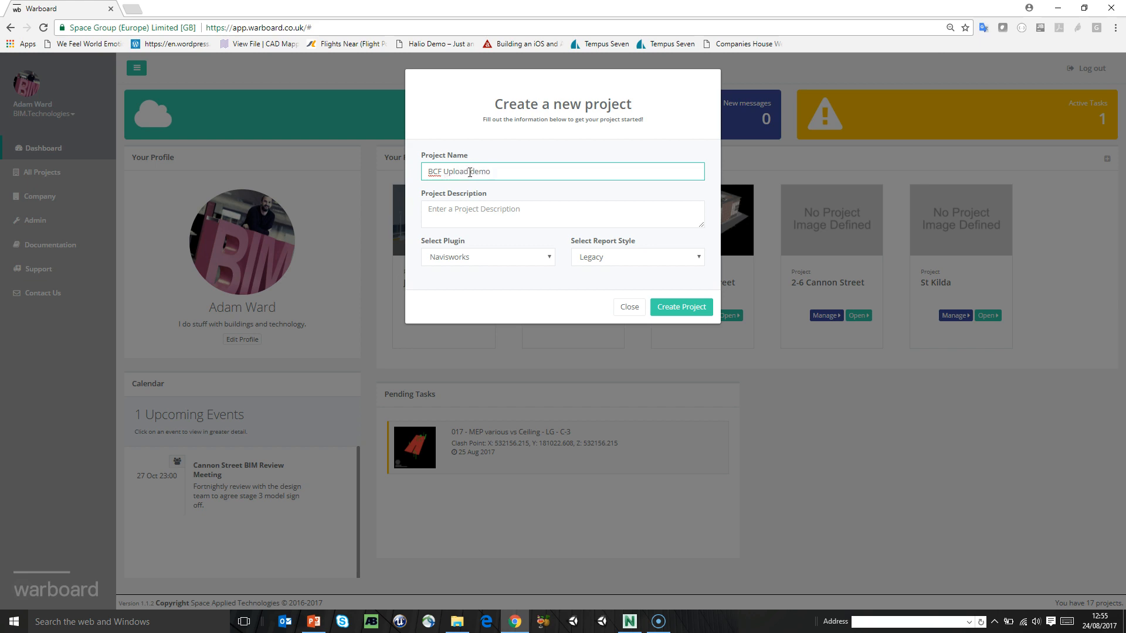
Step: Enter the project description "This is a demo of the BCF upload functionality."
click(475, 208)
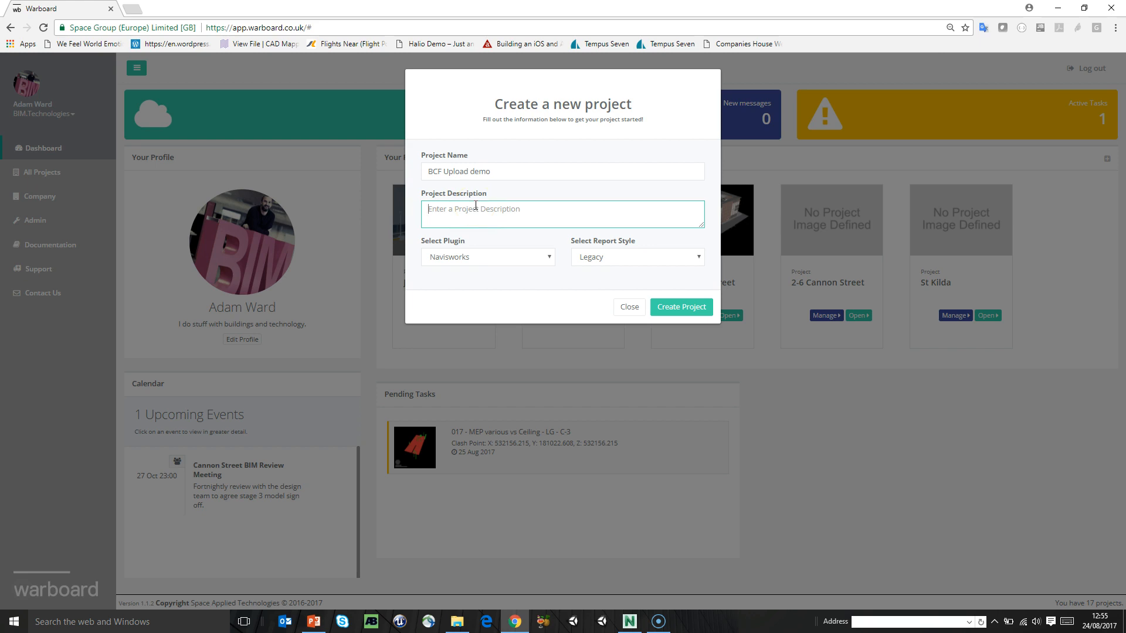
text(T)
text(uplaod)
key(BackSpace)
key(BackSpace)
key(BackSpace)
text(oad fuc)
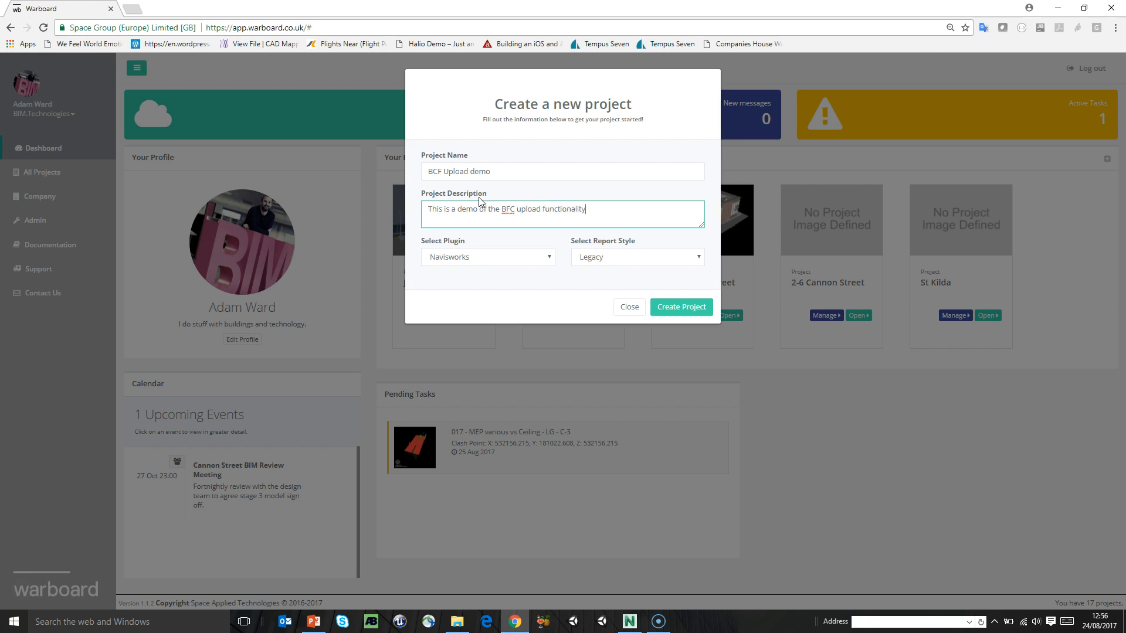
click(515, 209)
key(BackSpace)
key(BackSpace)
text(CF)
Step: Set the report style to Simple and create the project
click(639, 259)
click(623, 314)
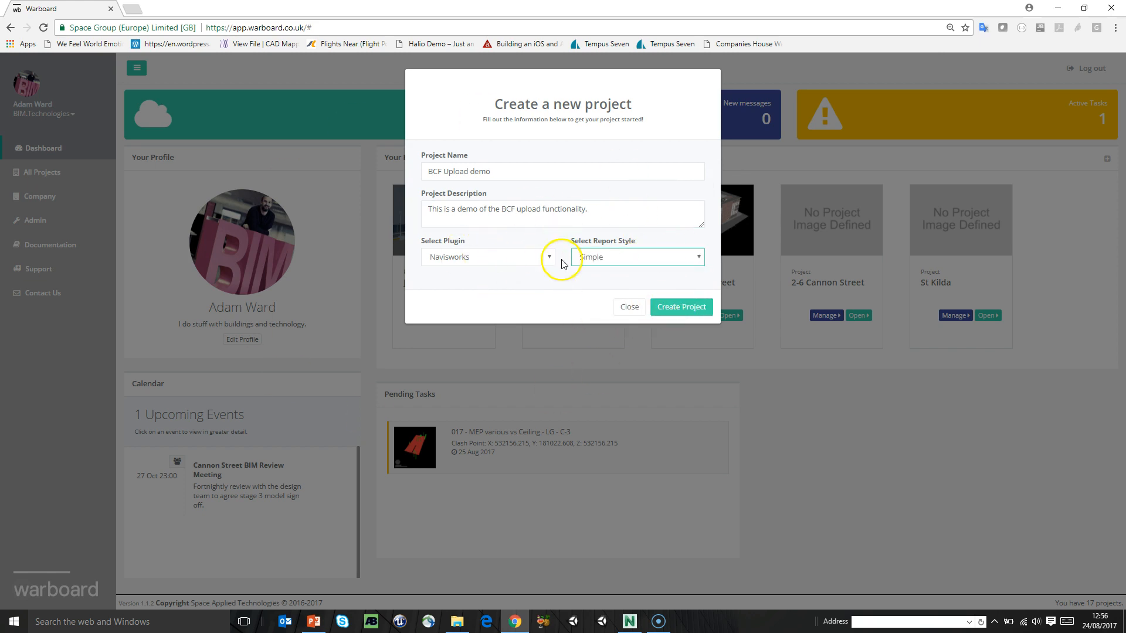
click(677, 309)
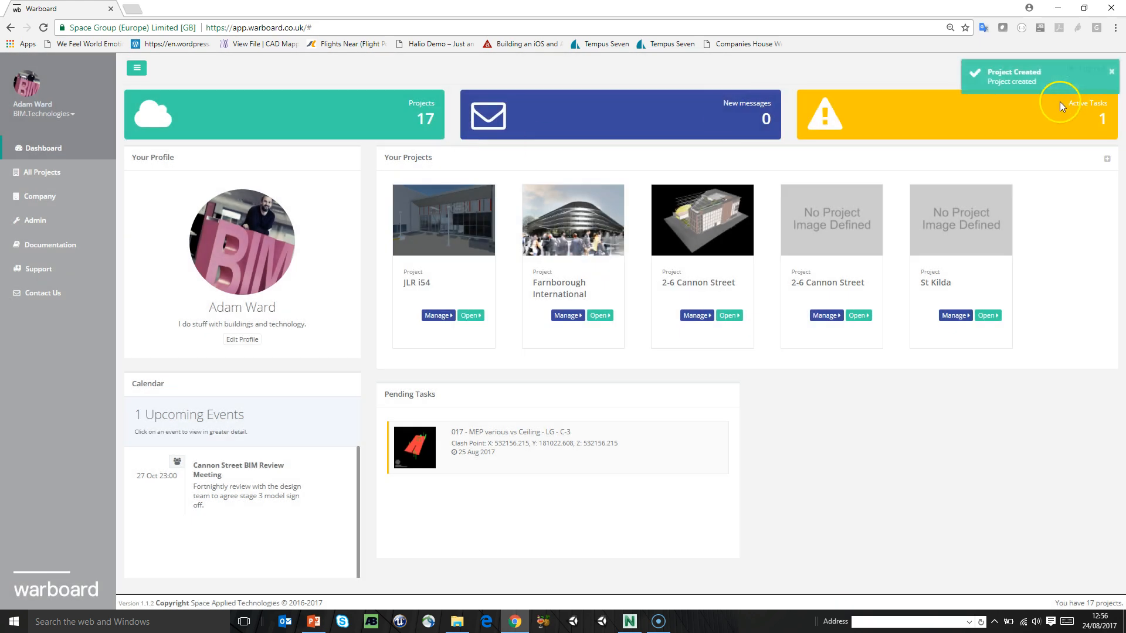
Step: Find the BCF Upload demo project in the list of all projects and open it
click(48, 172)
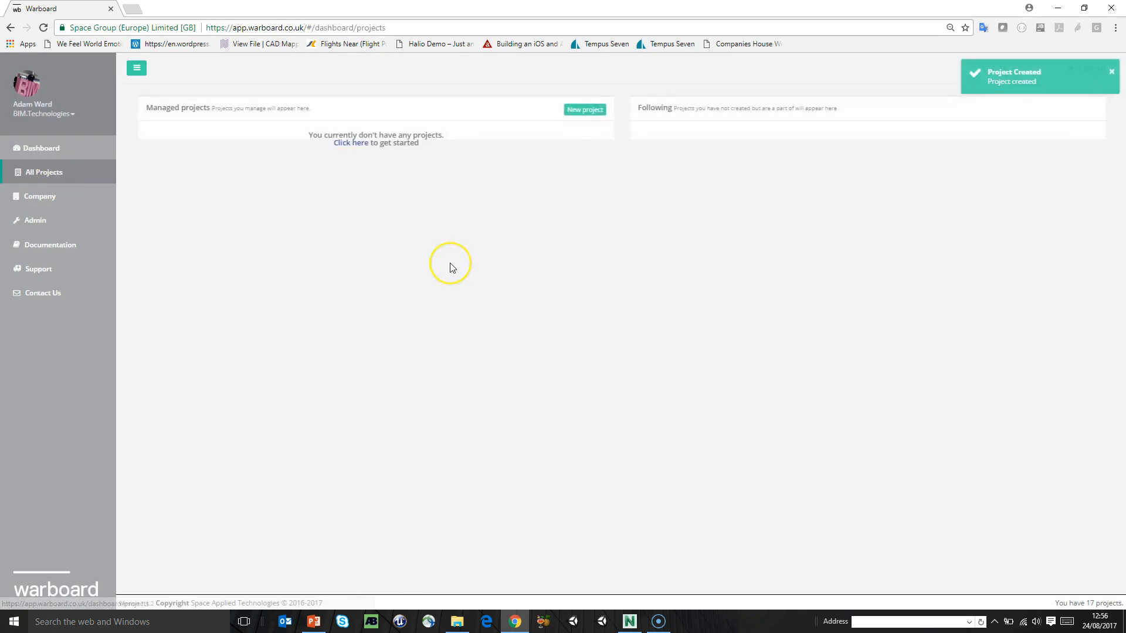
scroll(452, 268, down, 20)
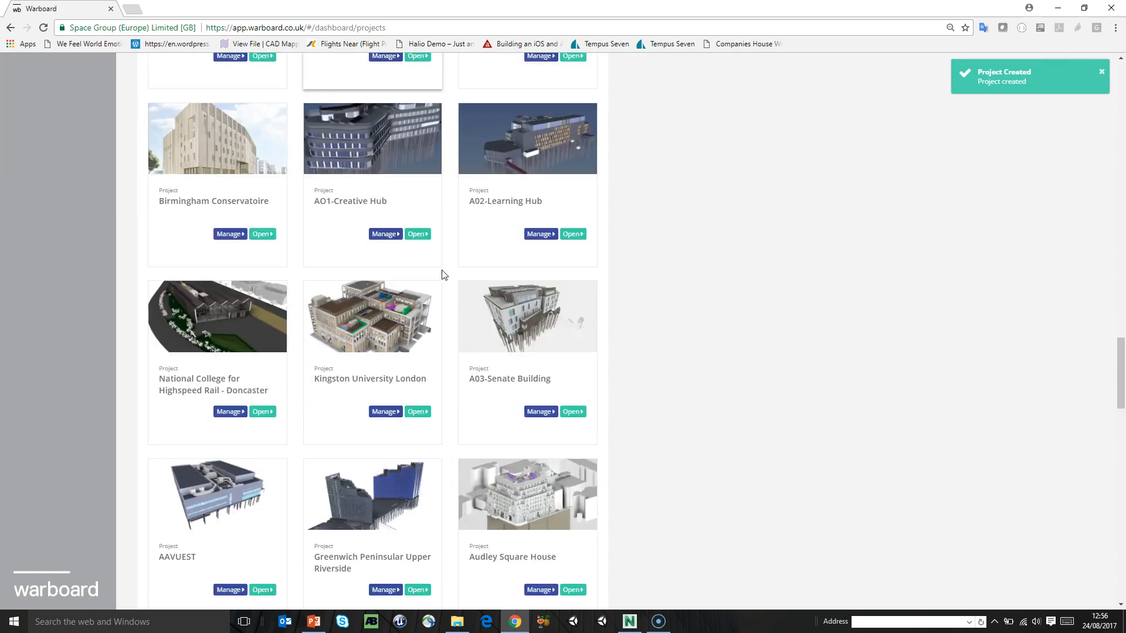
scroll(440, 276, down, 4)
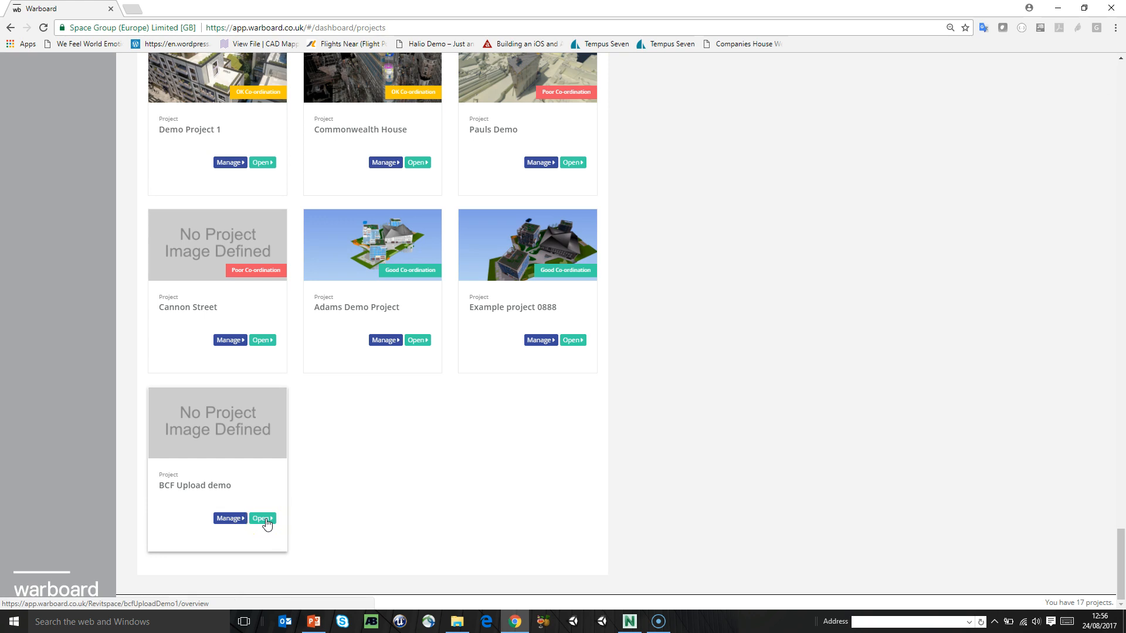
click(273, 479)
click(262, 520)
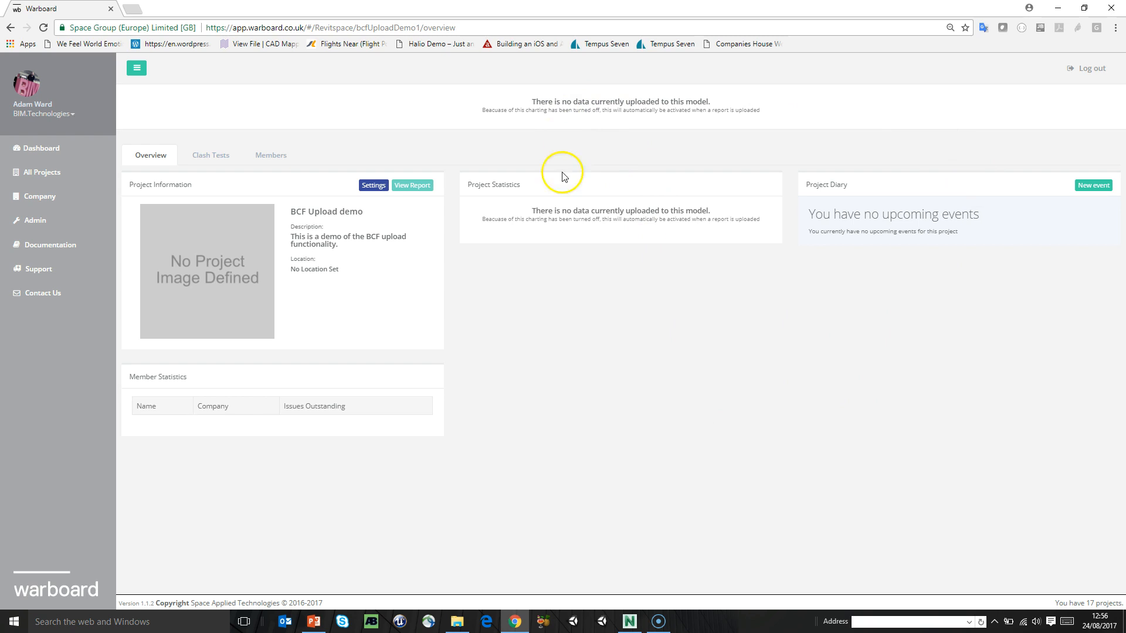
Step: View the project's clash tests page and return to the project overview
click(203, 157)
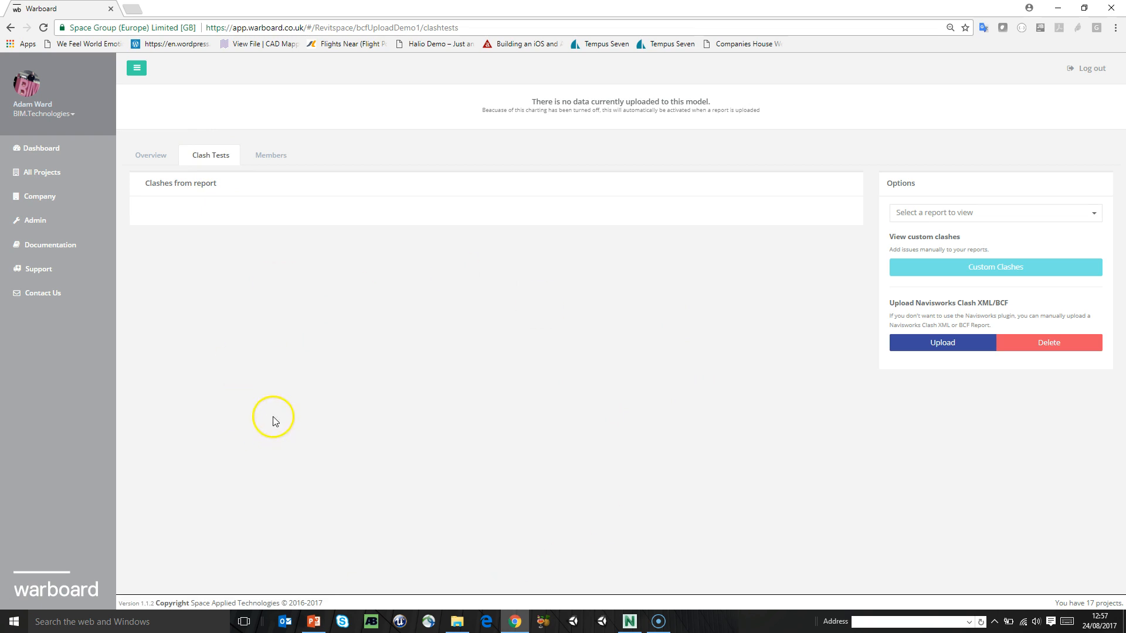
click(147, 164)
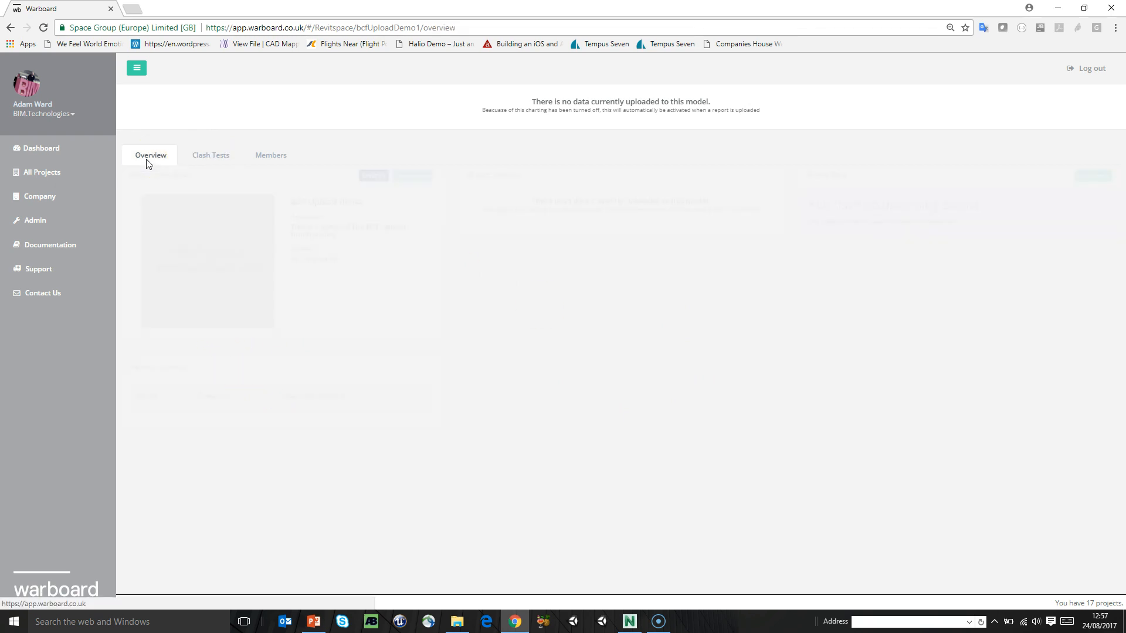
click(619, 476)
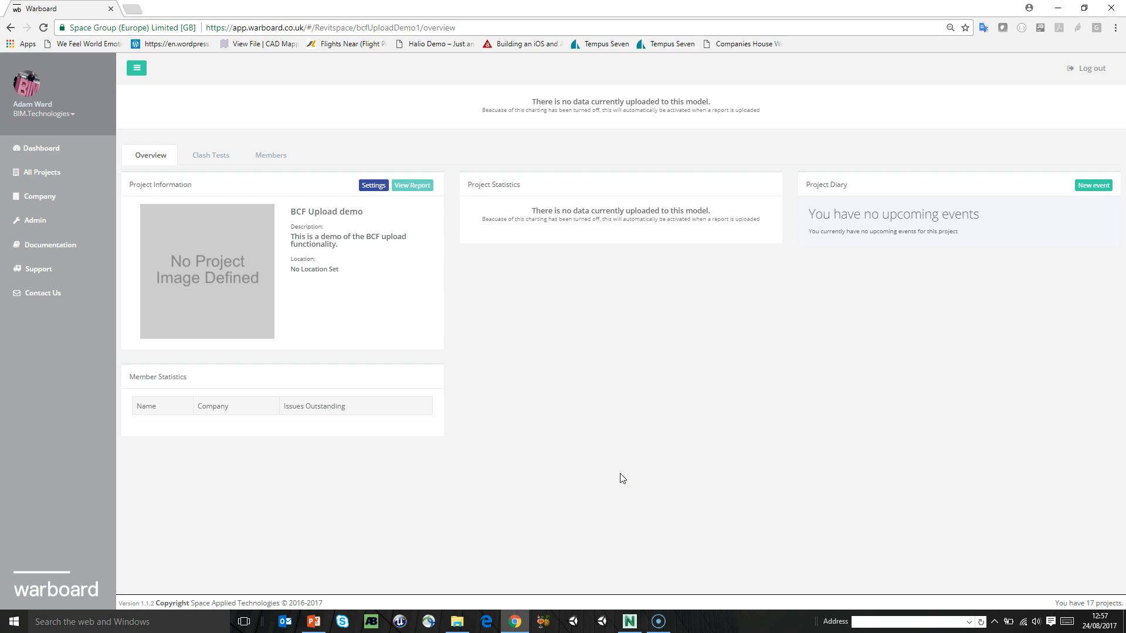
click(619, 469)
Step: Switch to File Explorer to check the Appendix A architectural bcfzip file, and return to Chrome
click(457, 621)
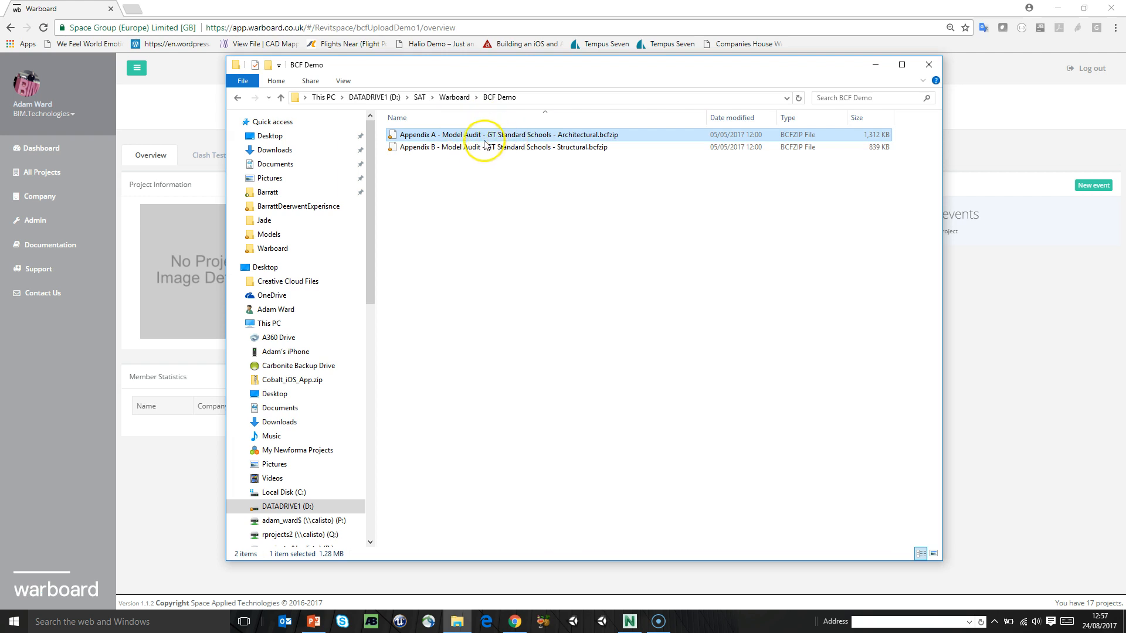
click(497, 141)
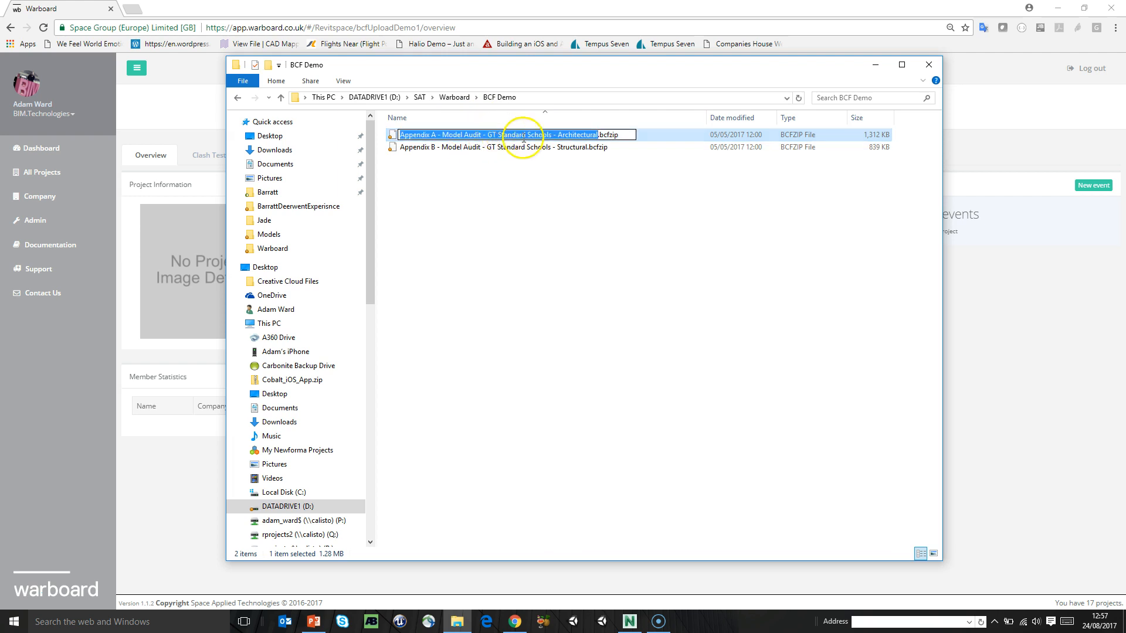
click(1025, 282)
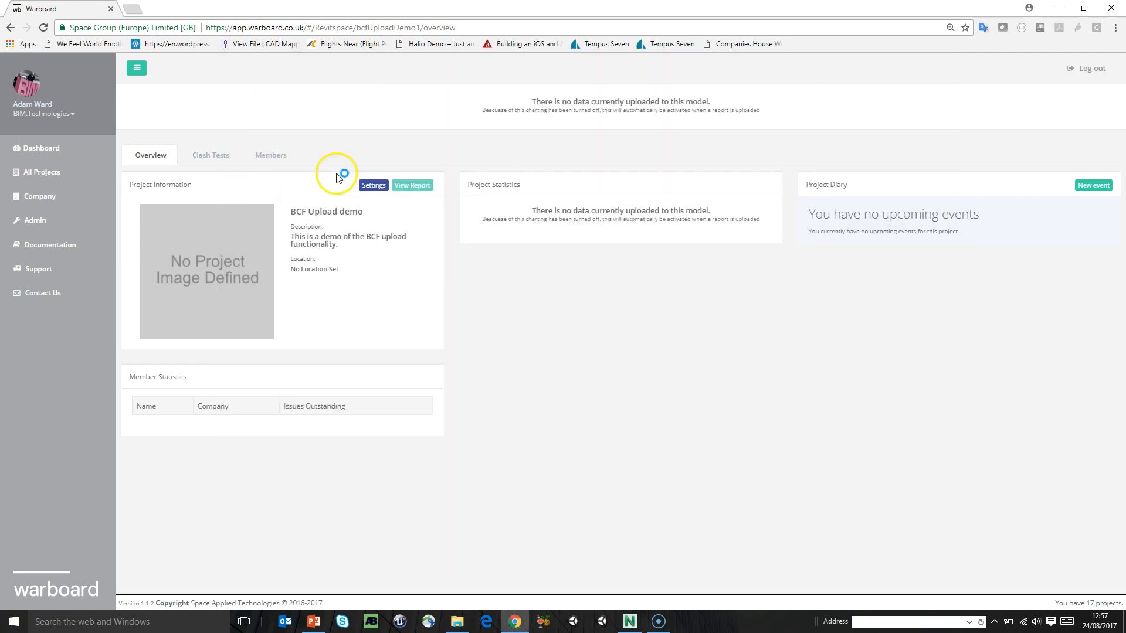
Step: Open the report upload form for the project's clash tests and activate its number of attributes entry
click(212, 160)
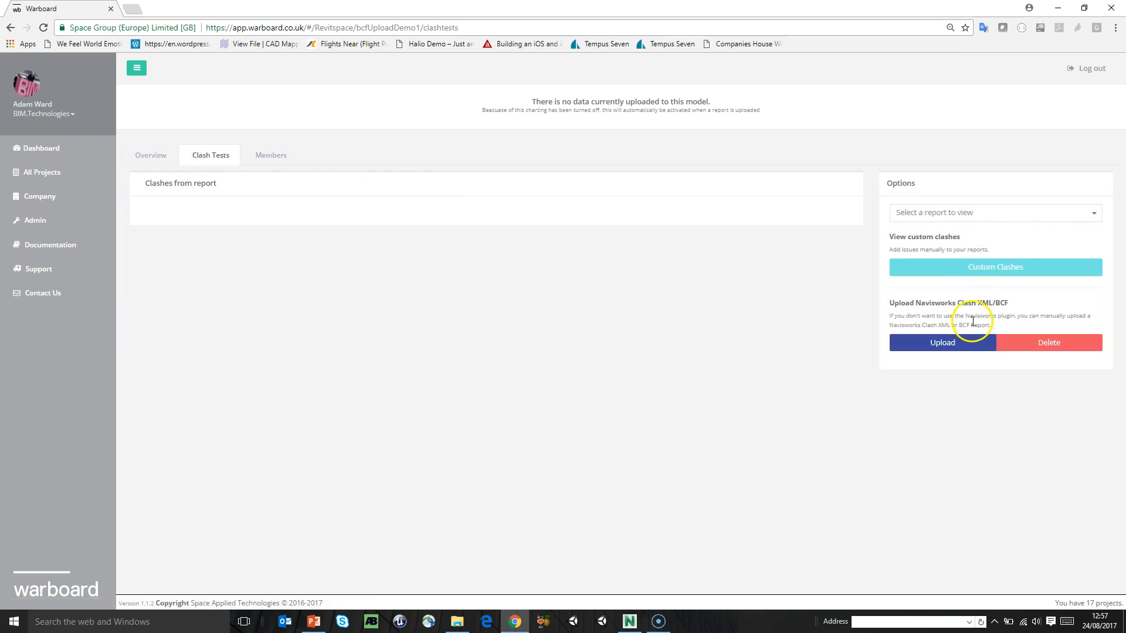
click(955, 339)
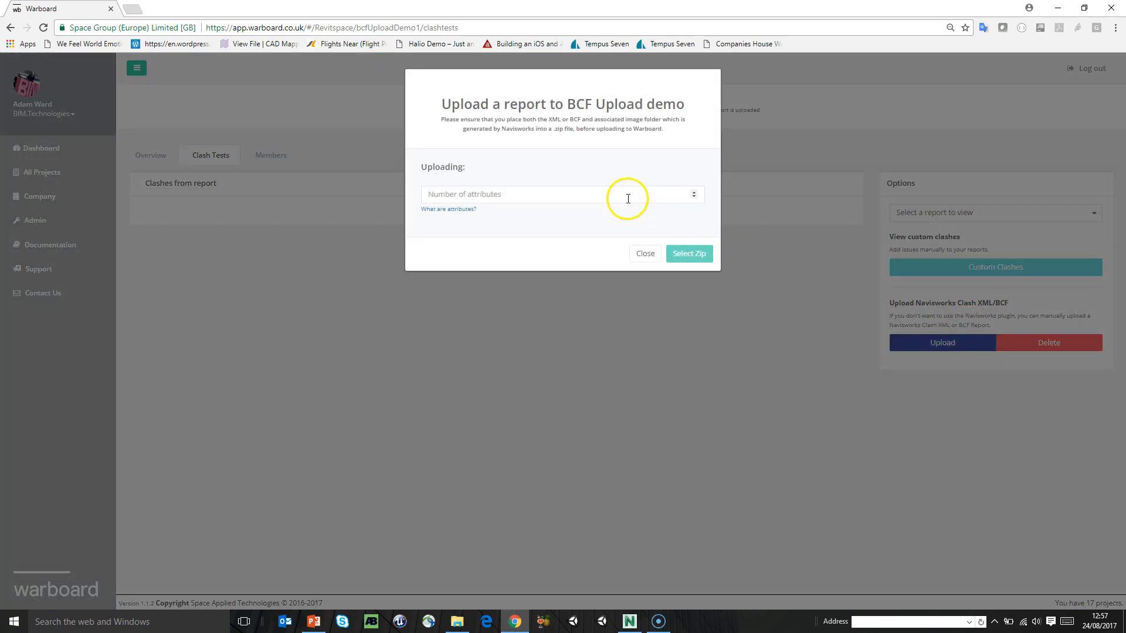
click(594, 191)
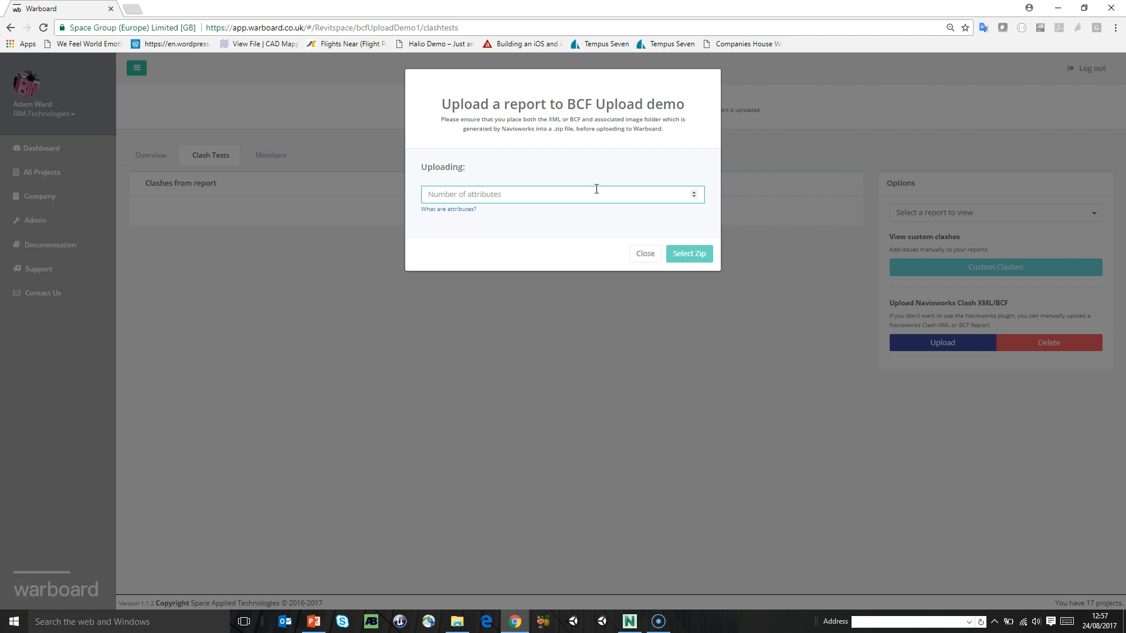
Step: Switch to Navisworks, find all items matching category Item with condition Defined, and show the properties of the resulting selection
click(636, 611)
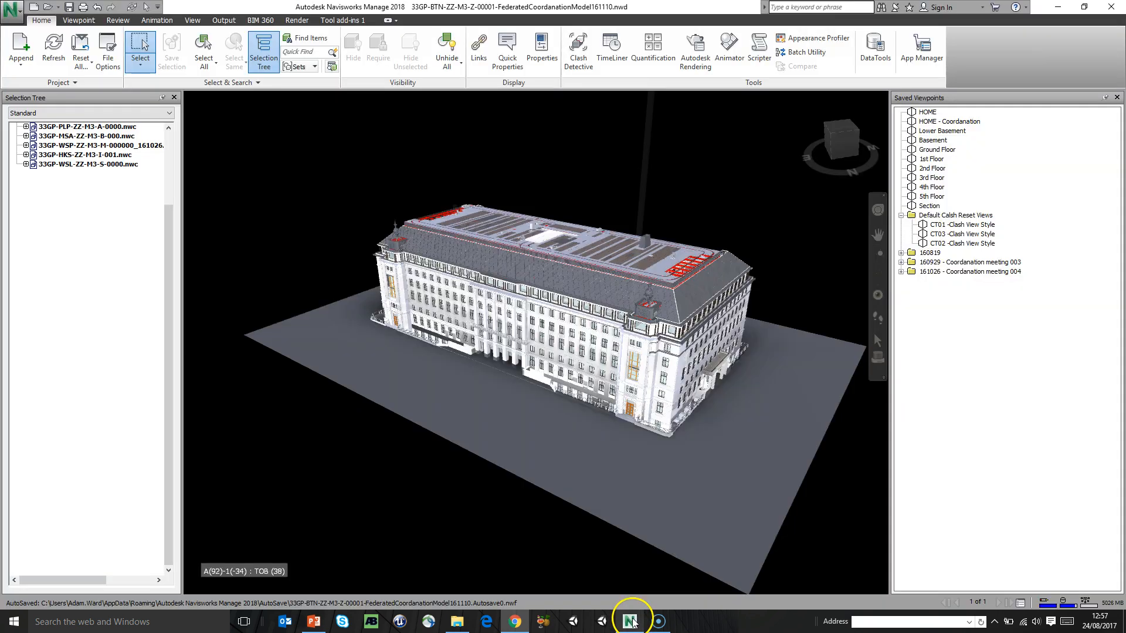
click(305, 38)
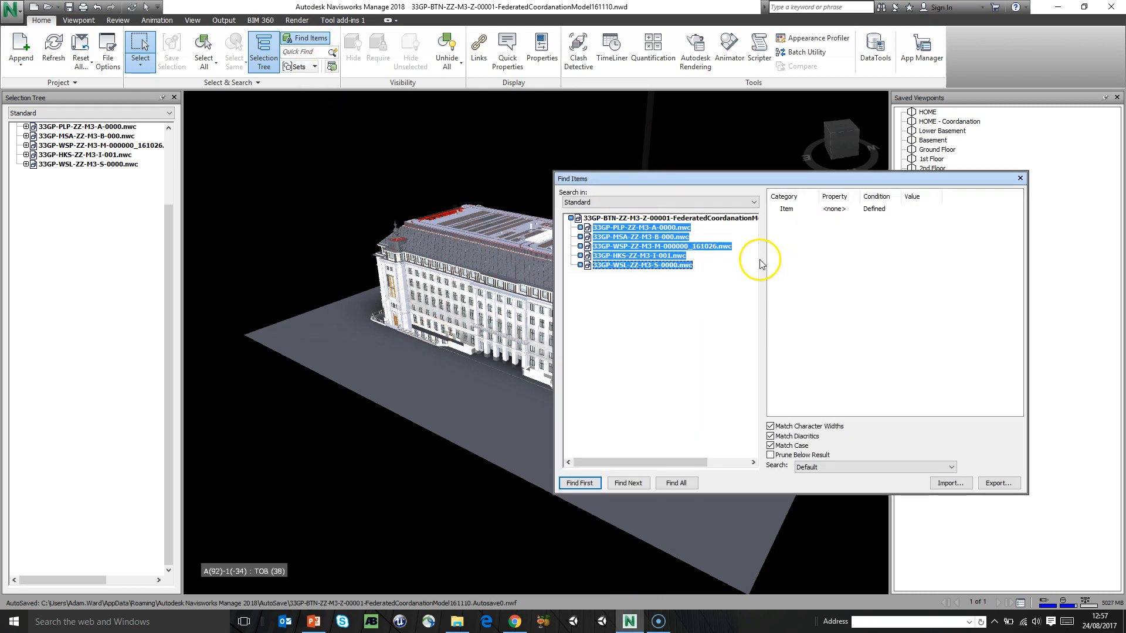
click(795, 213)
click(795, 212)
click(793, 223)
click(840, 210)
click(882, 209)
click(884, 209)
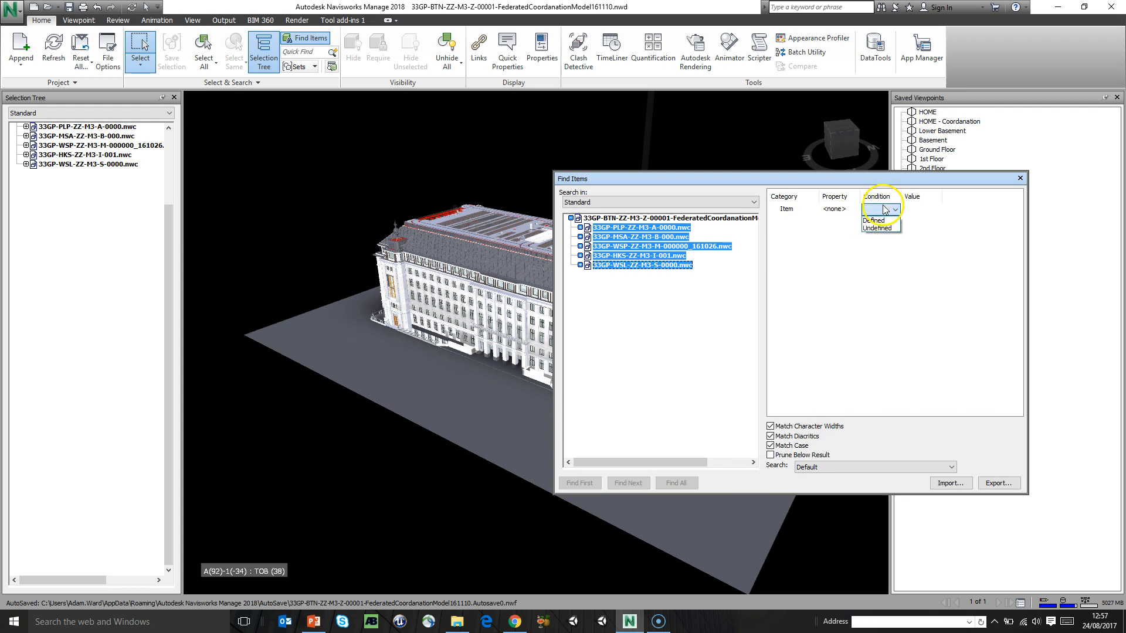
click(875, 220)
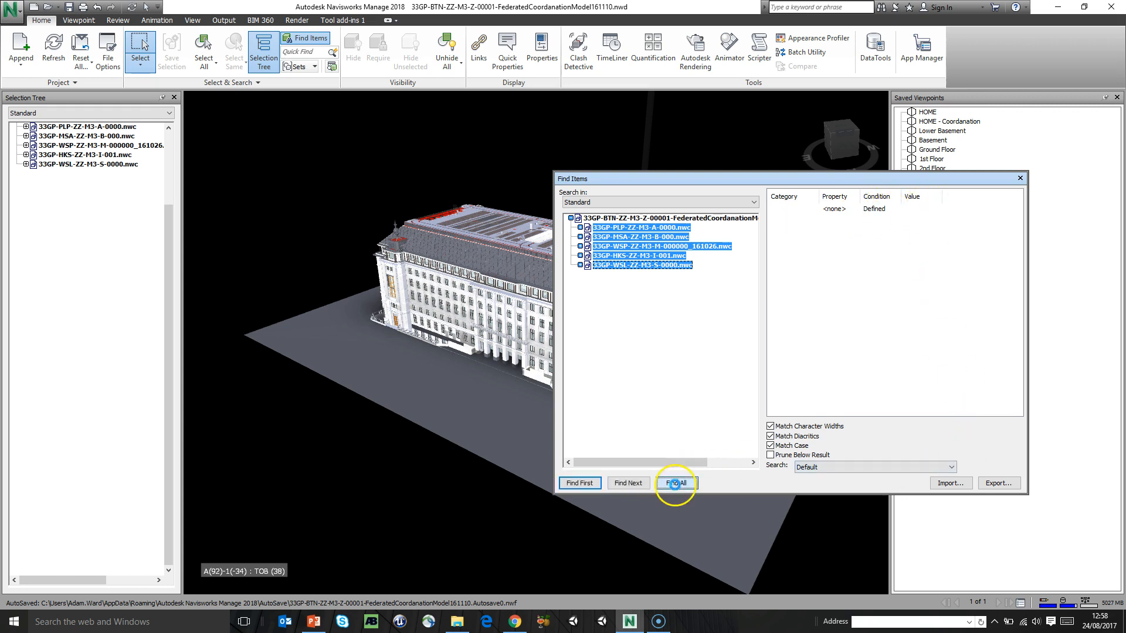
click(675, 484)
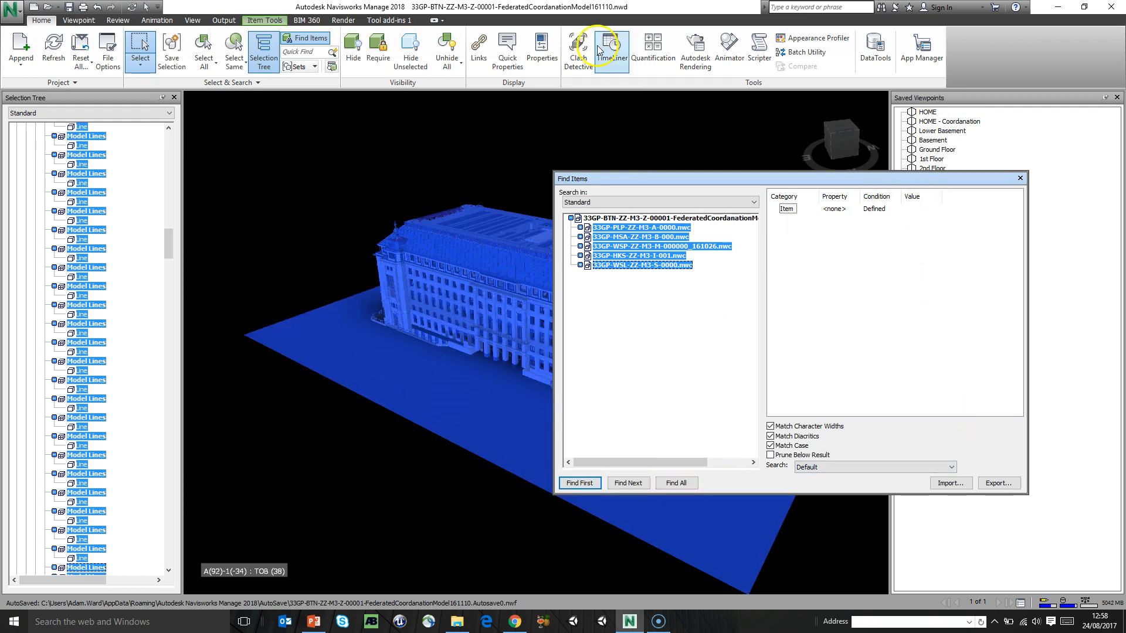
click(541, 50)
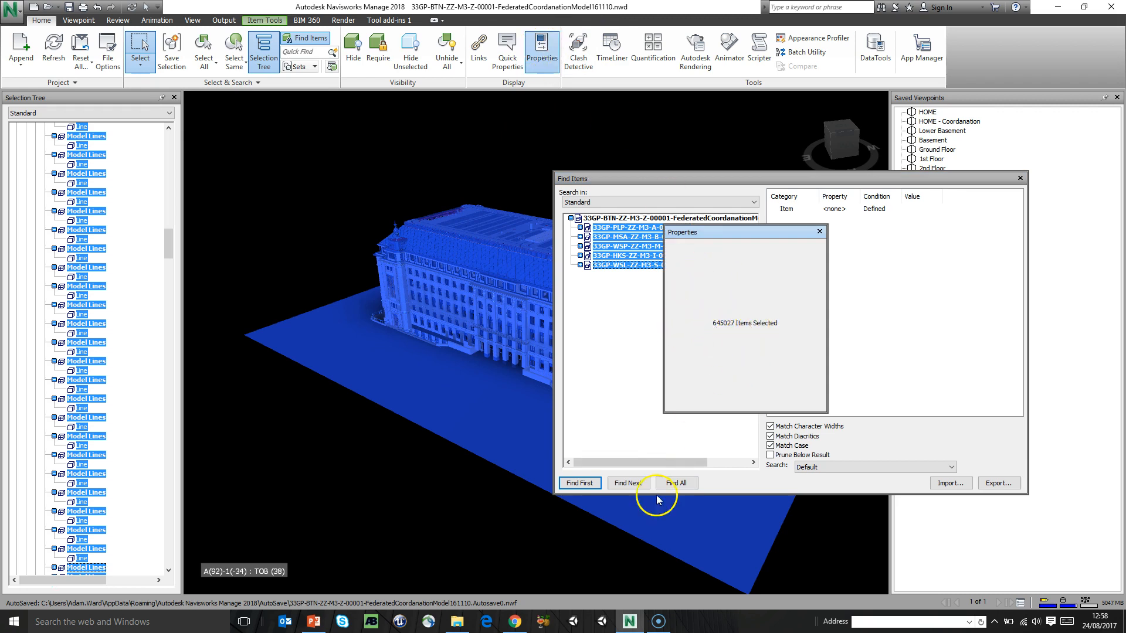
Step: Switch to Chrome, enter 645027 as the report's number of attributes, and replace that value with 647123
click(515, 622)
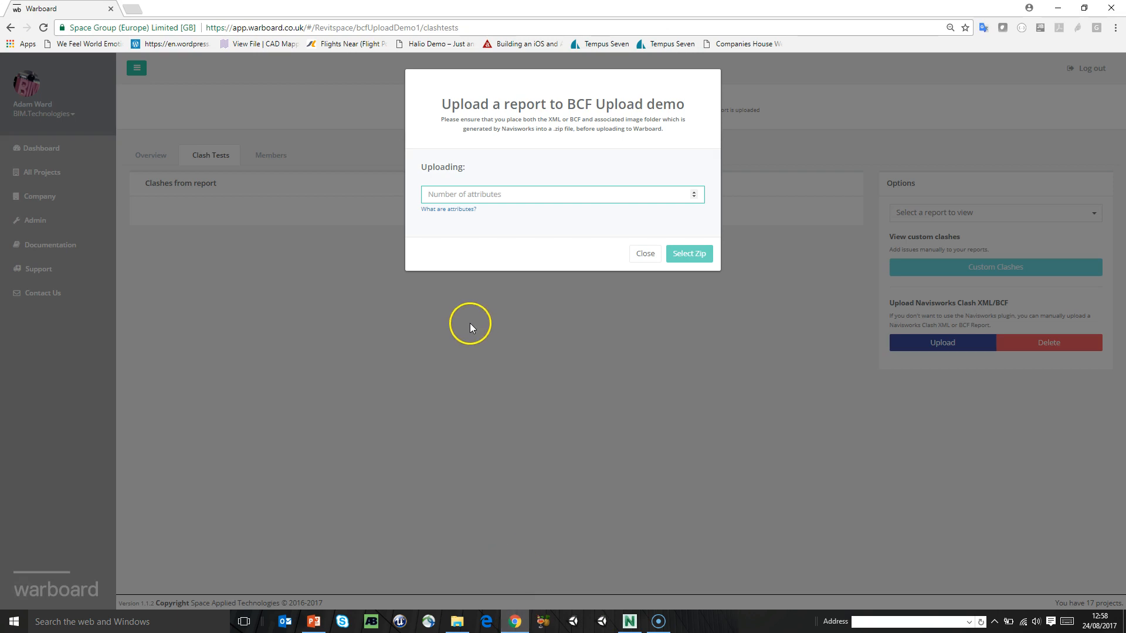
text(645027)
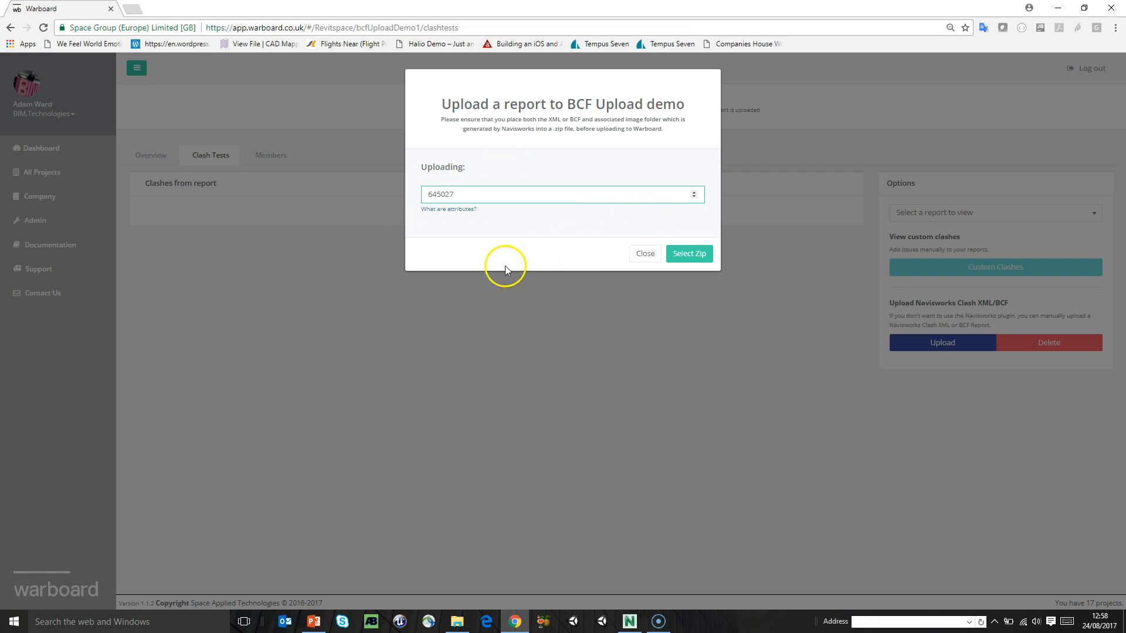
click(468, 194)
drag(472, 194, 421, 196)
key(BackSpace)
drag(432, 194, 386, 198)
text(647123)
Step: Begin selecting the report's zip file and browse to D:\SAT\Warboard\BCF Demo using the folder path copied from File Explorer
click(689, 256)
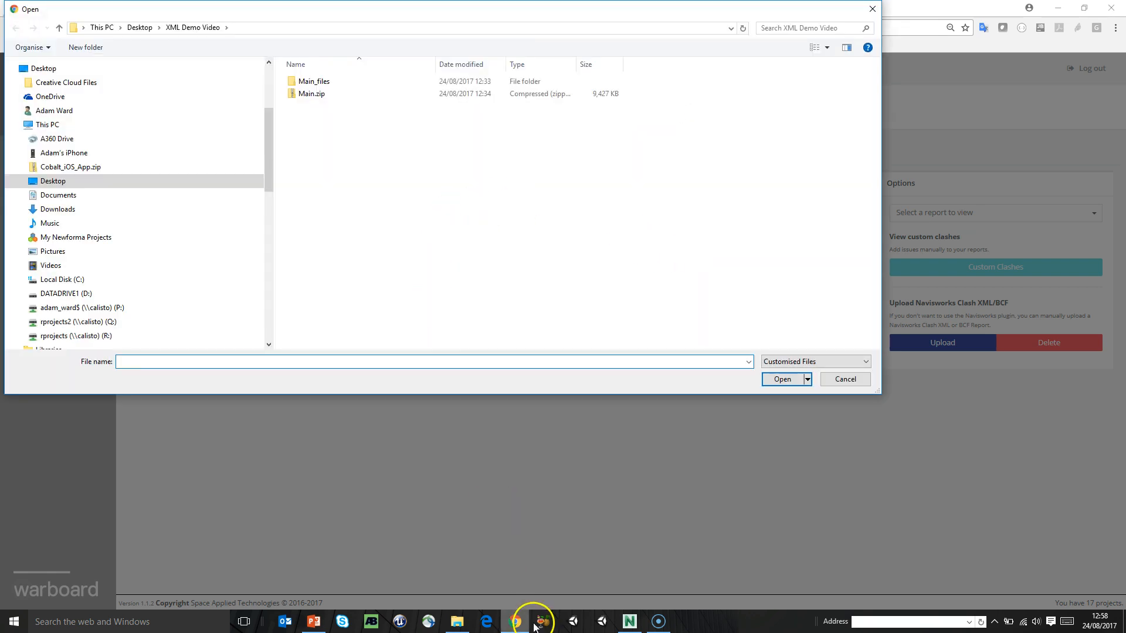
click(456, 621)
click(531, 97)
key(ctrl+c)
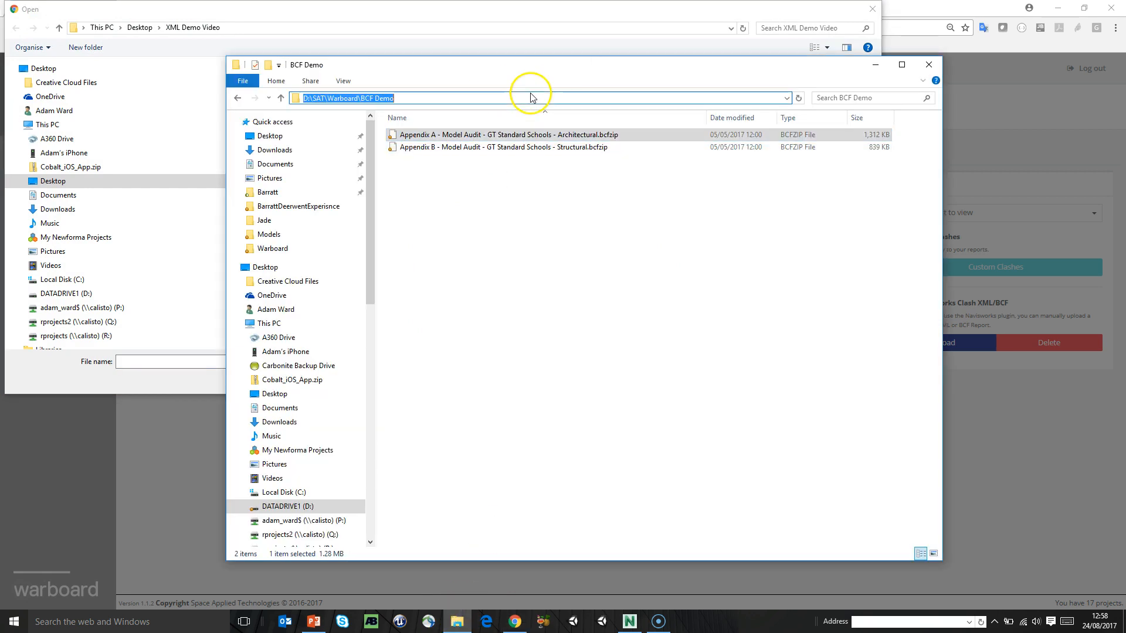
click(445, 38)
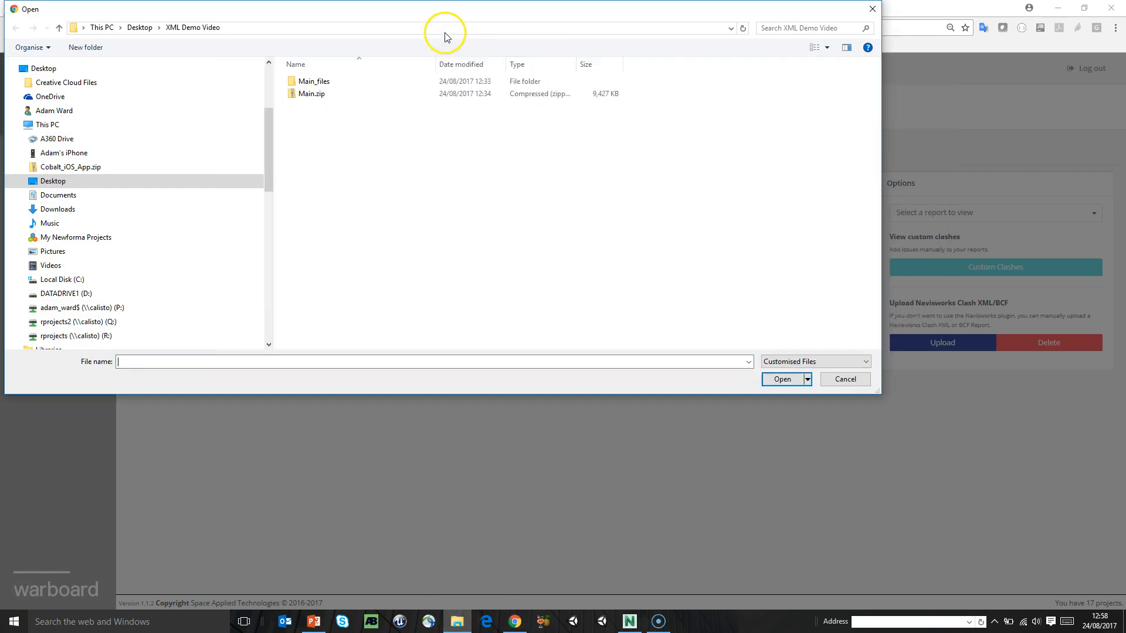
click(445, 30)
key(ctrl+v)
key(Return)
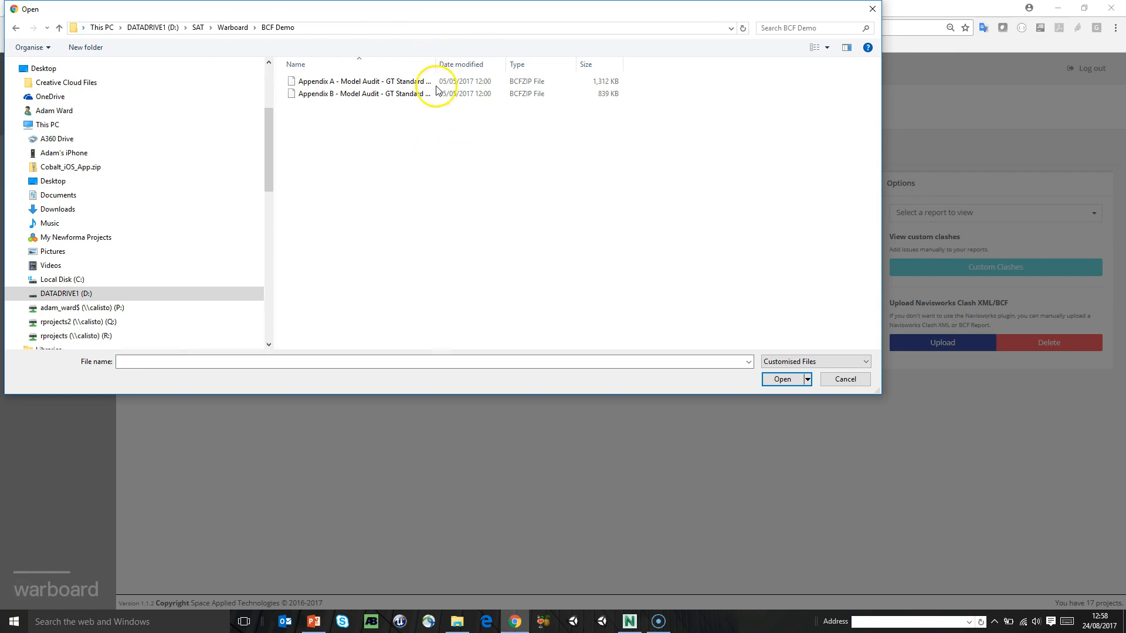
Step: Widen the file name column and upload "Appendix A - Model Audit - GT Standard Schools - Architectural.bcfzip"
drag(435, 61, 595, 63)
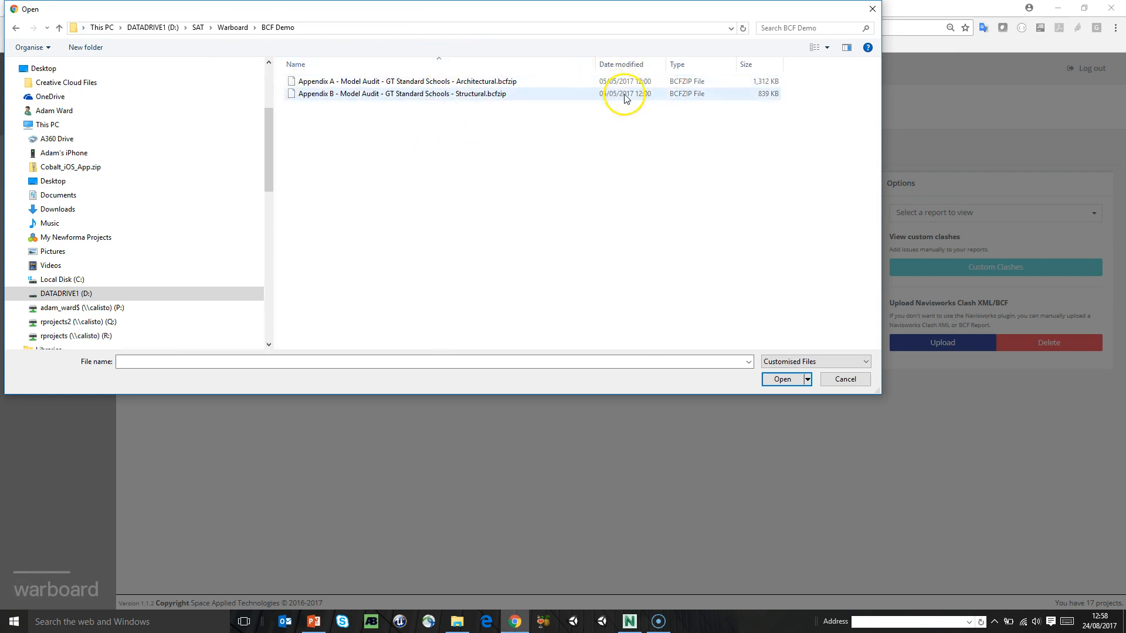
click(501, 83)
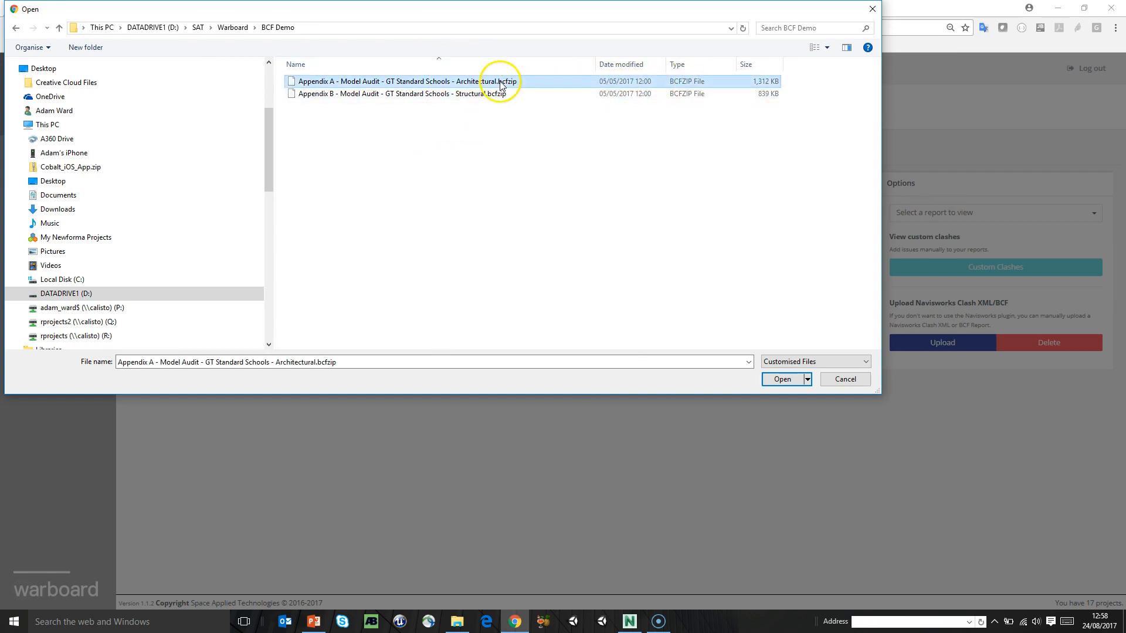
click(778, 379)
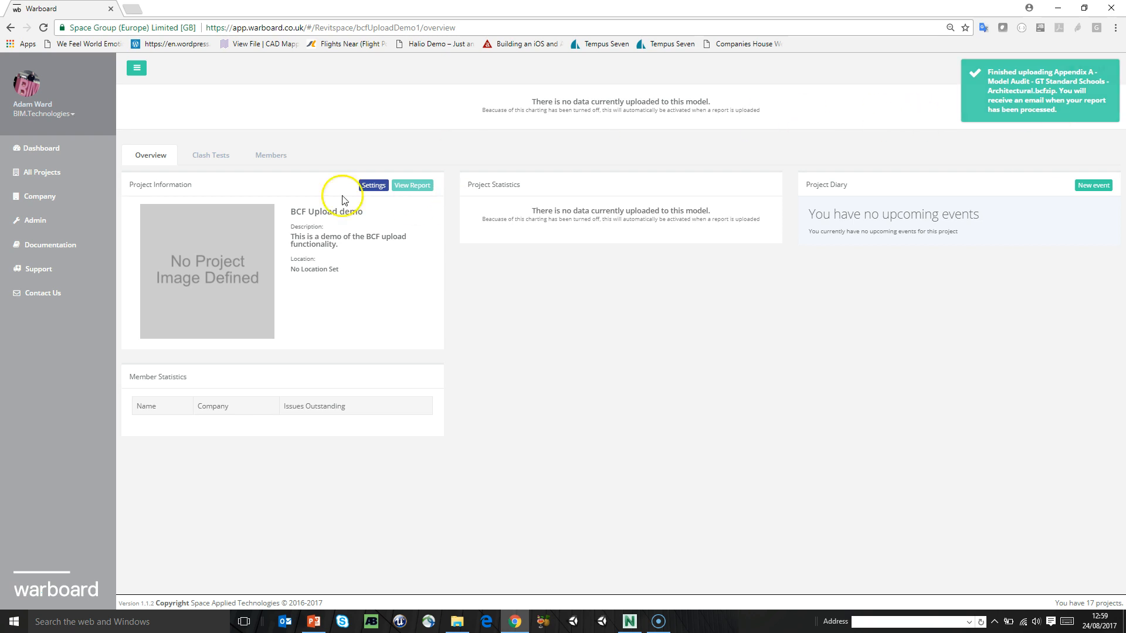
Step: Reload the project page, open the uploaded report's clash test and look through its list of issues
click(44, 27)
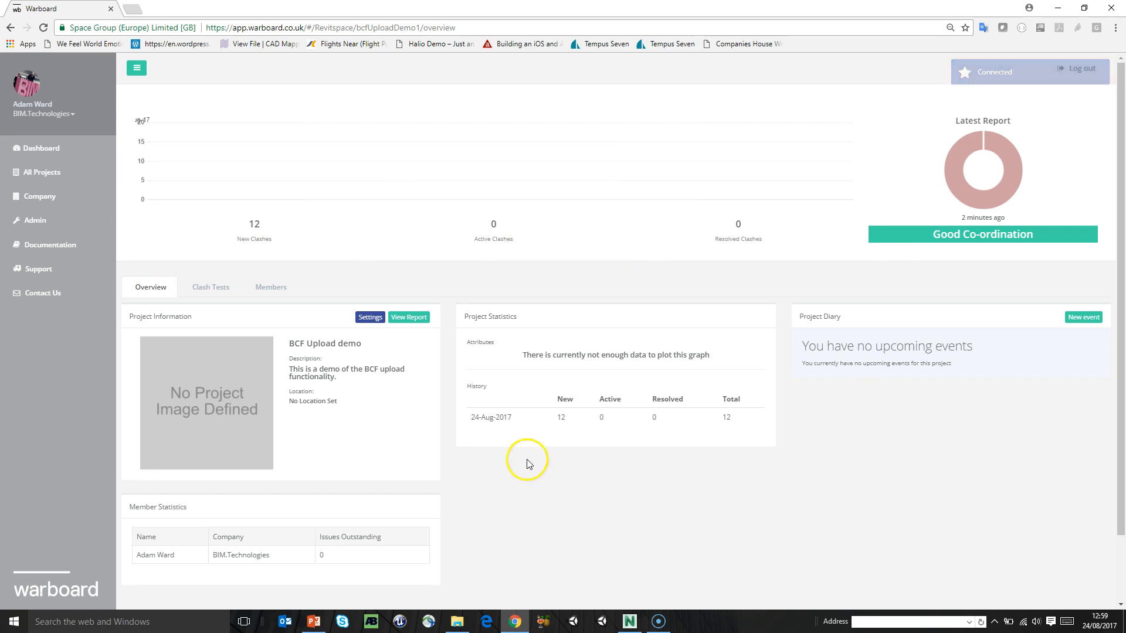
click(199, 286)
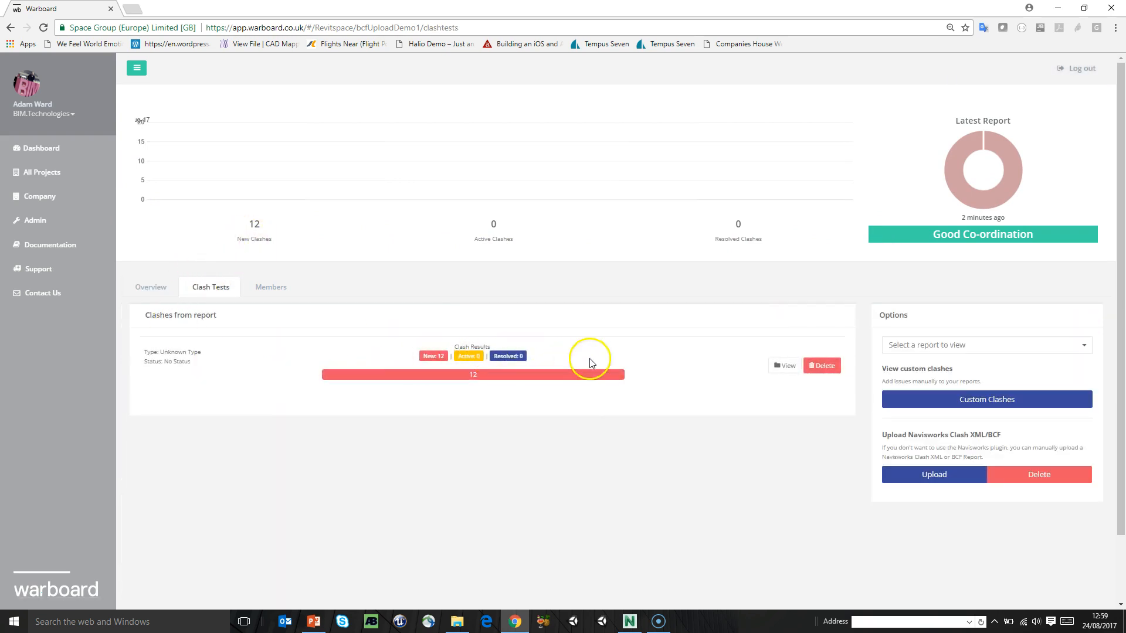
click(785, 365)
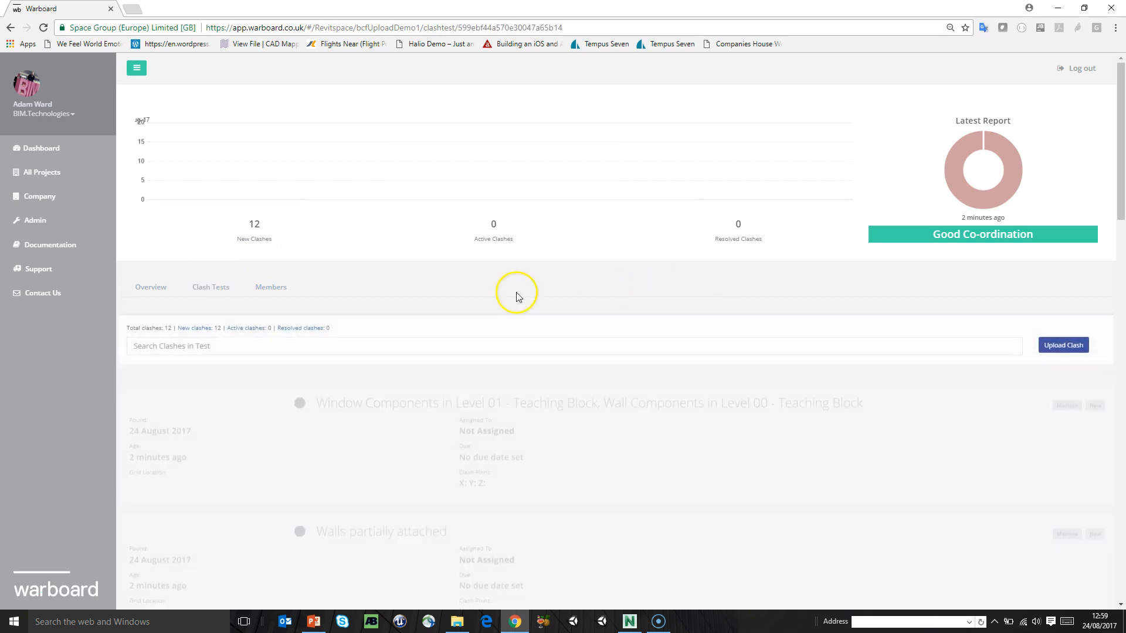
scroll(410, 311, down, 5)
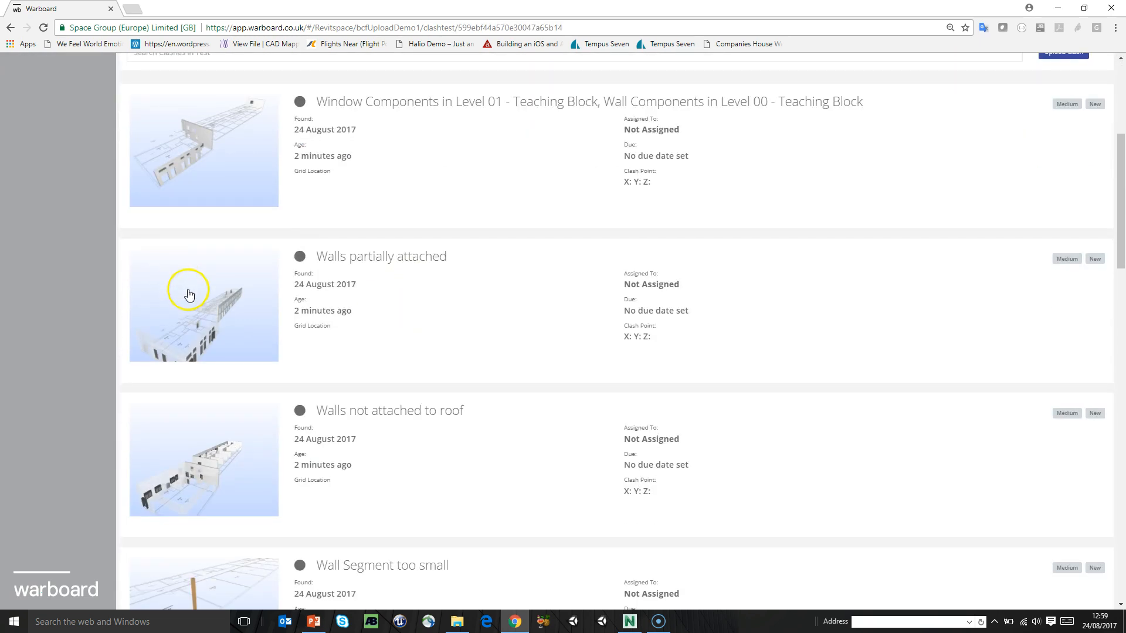
scroll(188, 294, down, 10)
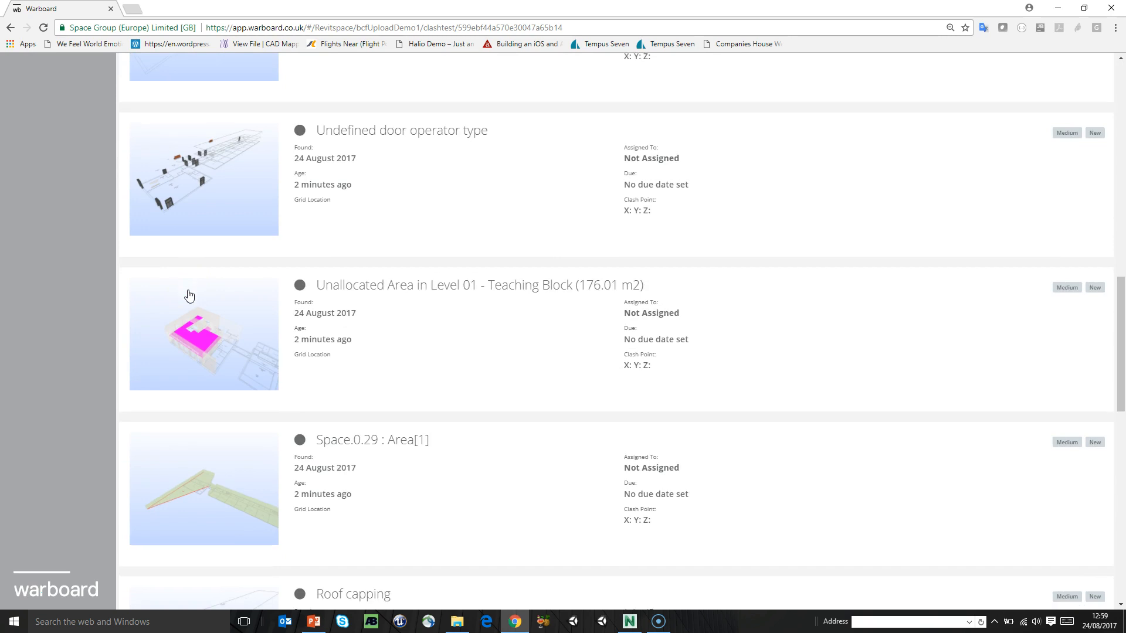
scroll(188, 295, down, 2)
scroll(186, 294, down, 5)
scroll(186, 294, up, 9)
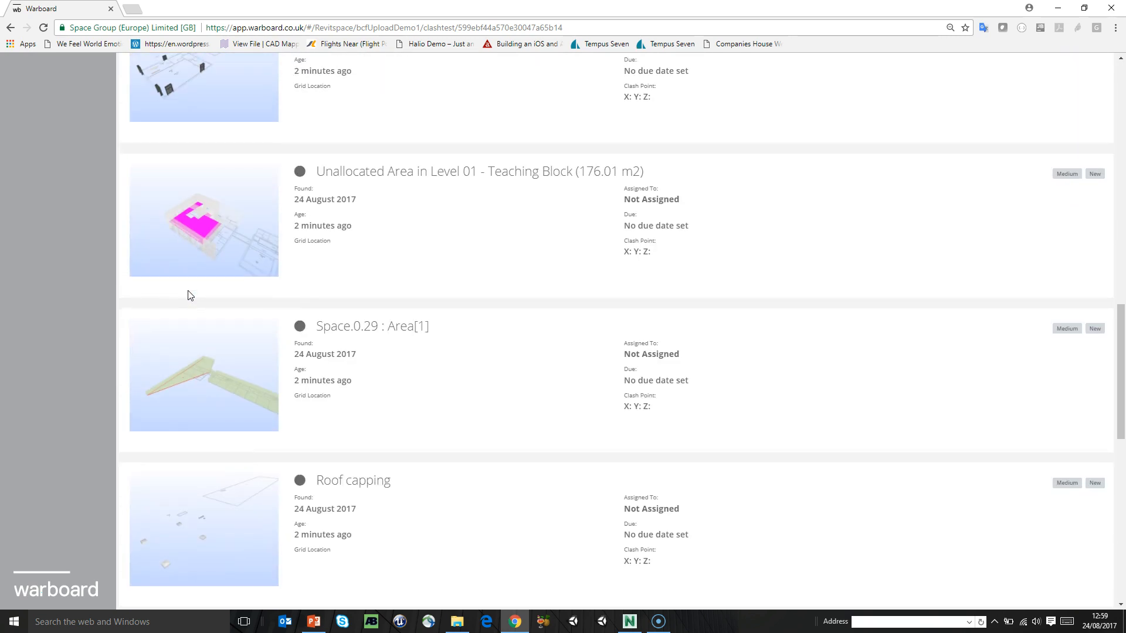
Step: Check the assignee and resolve date options of the "Undefined door operator type" issue, close it unsaved, and return to the project overview
click(227, 285)
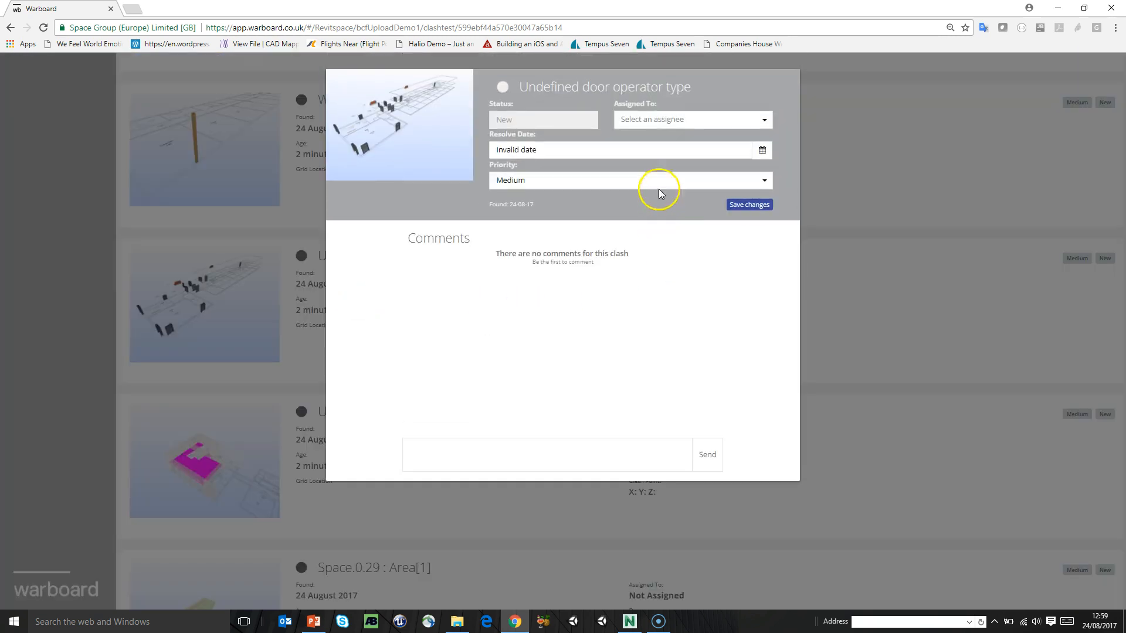
click(650, 121)
click(601, 152)
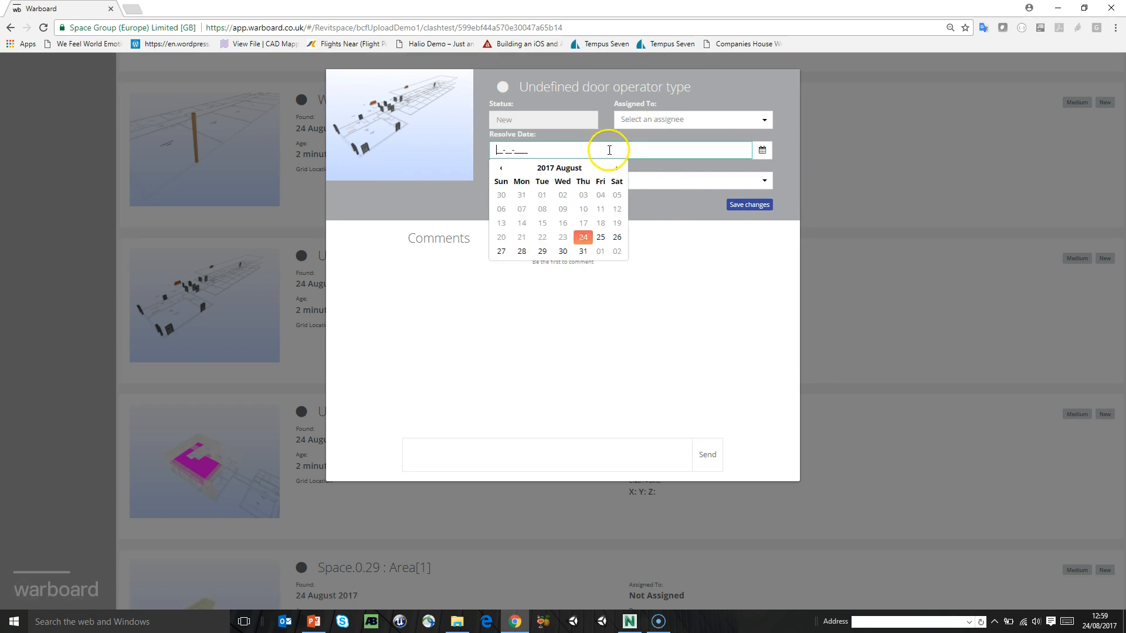
click(656, 387)
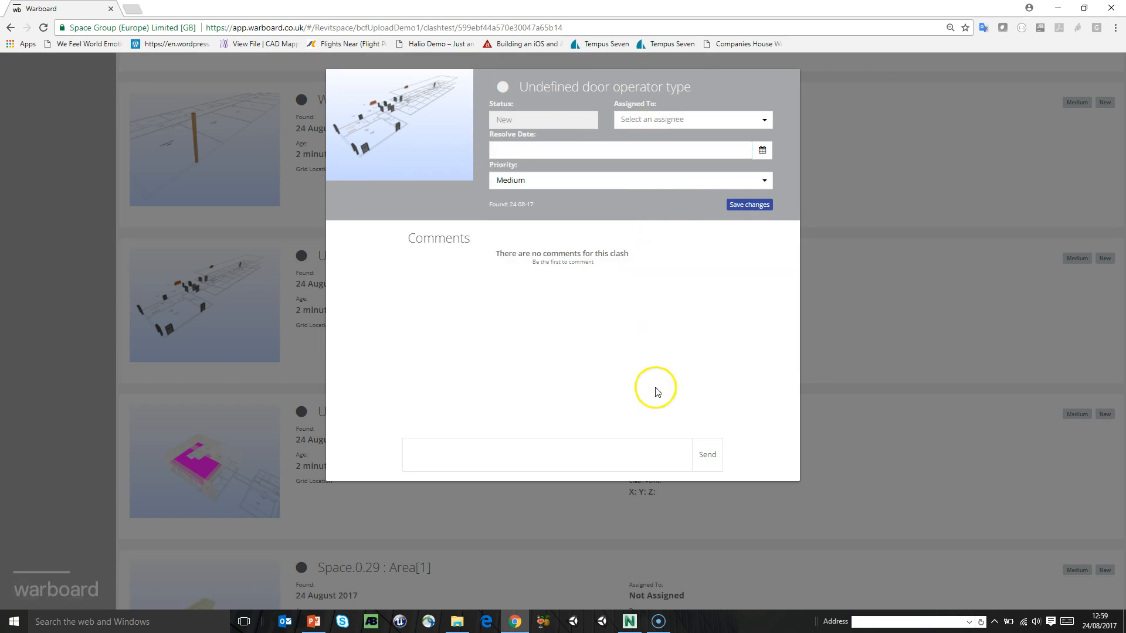
click(854, 101)
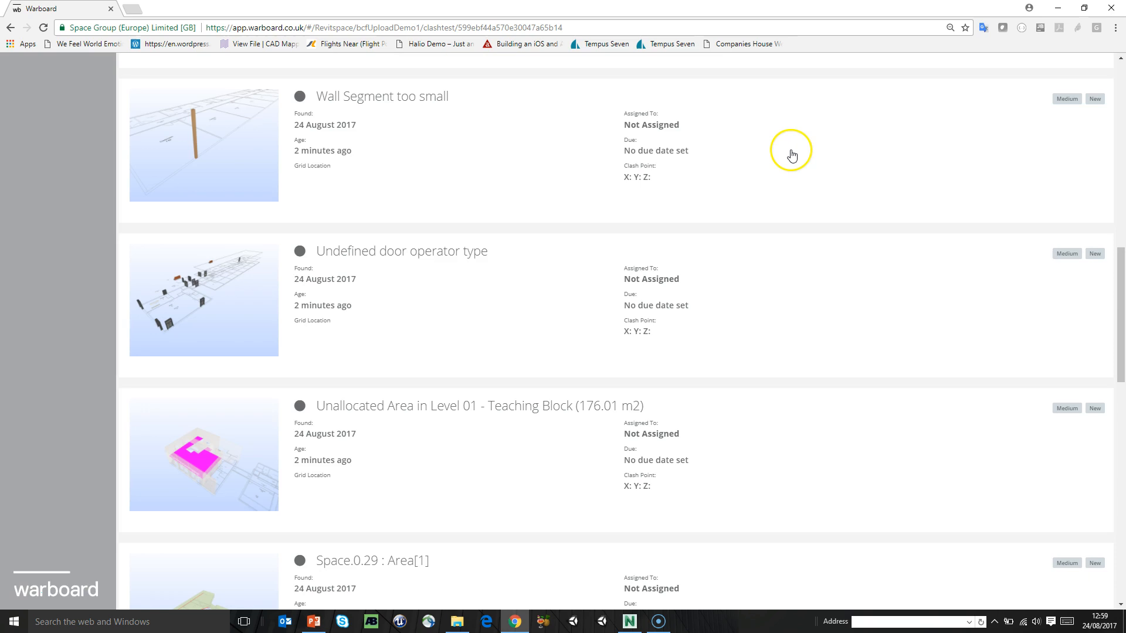
scroll(791, 154, up, 13)
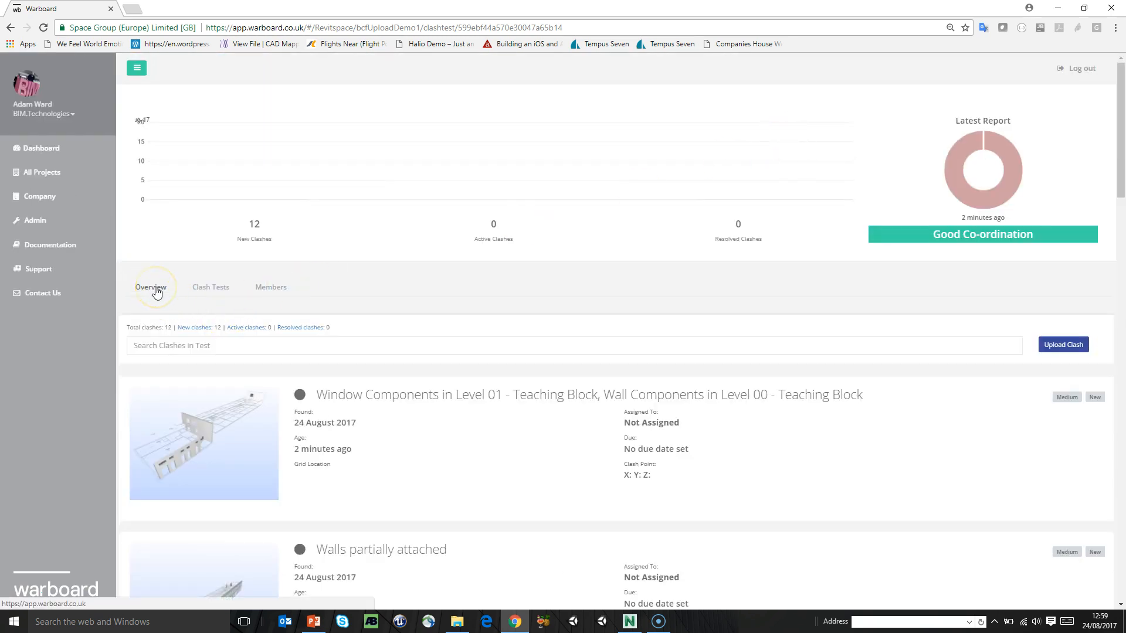
click(151, 287)
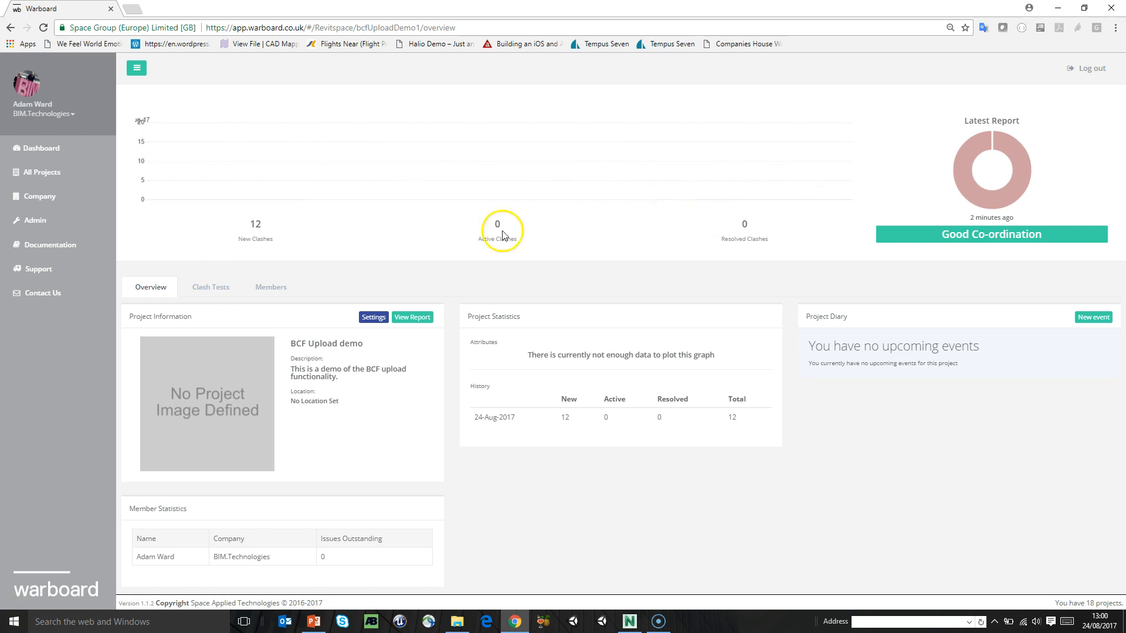
Step: Upload "Appendix B - Model Audit - GT Standard Schools - Structural.bcfzip" to the project's clash tests with 568999 attributes
click(209, 287)
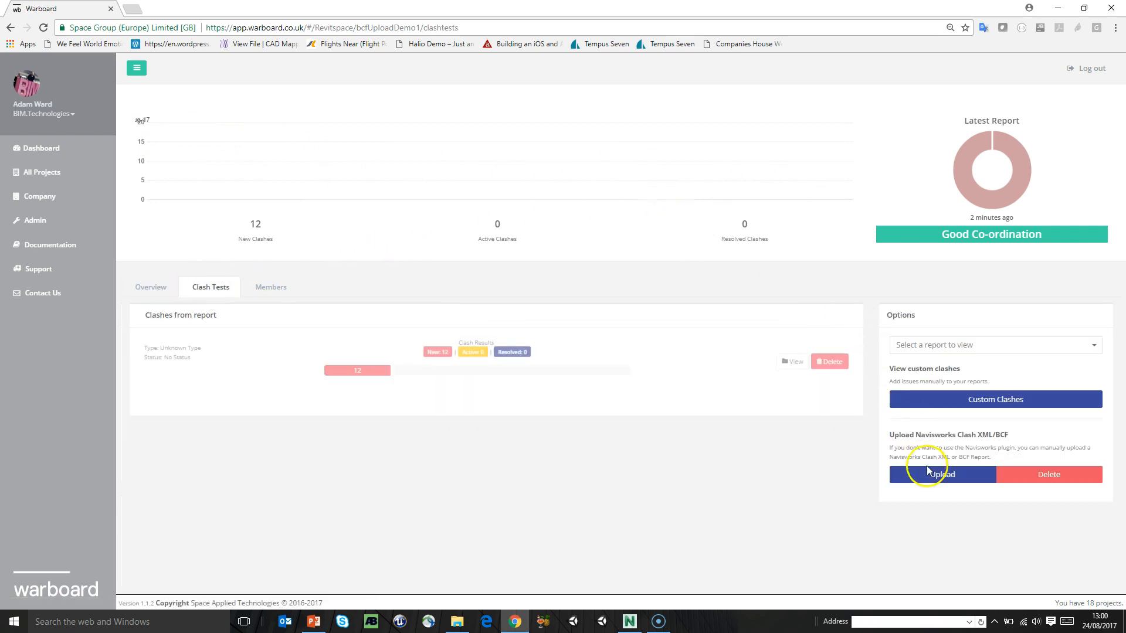
click(935, 472)
click(537, 195)
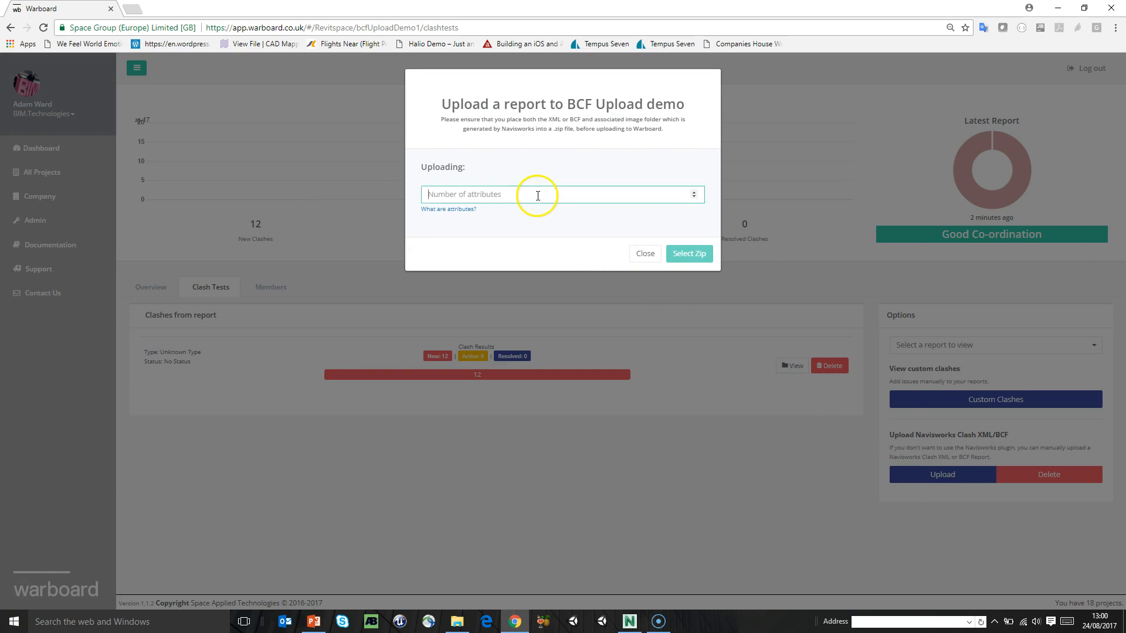
text(568999)
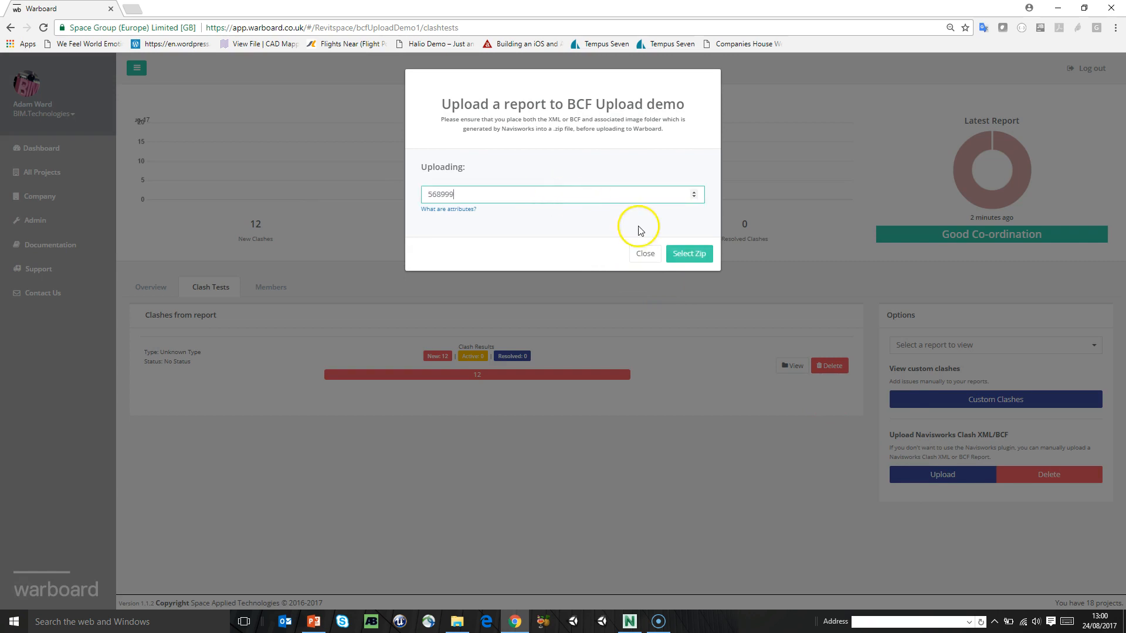
click(689, 253)
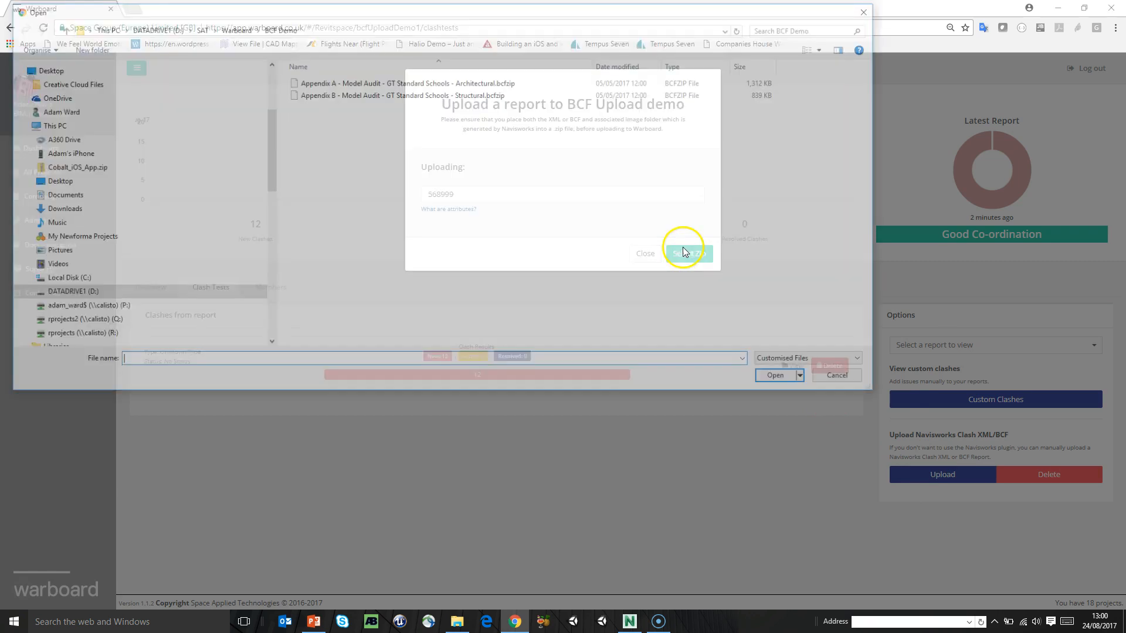
click(457, 95)
click(782, 378)
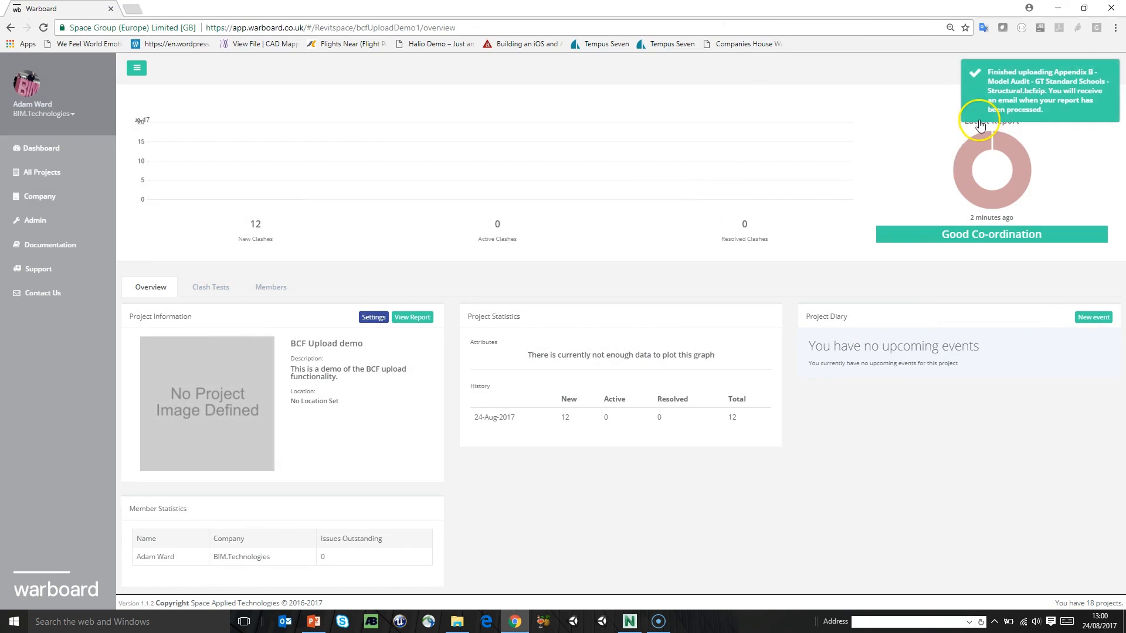
Step: Reload the project to check its clash chart, look through the structural report's issues, and return to the overview
click(42, 28)
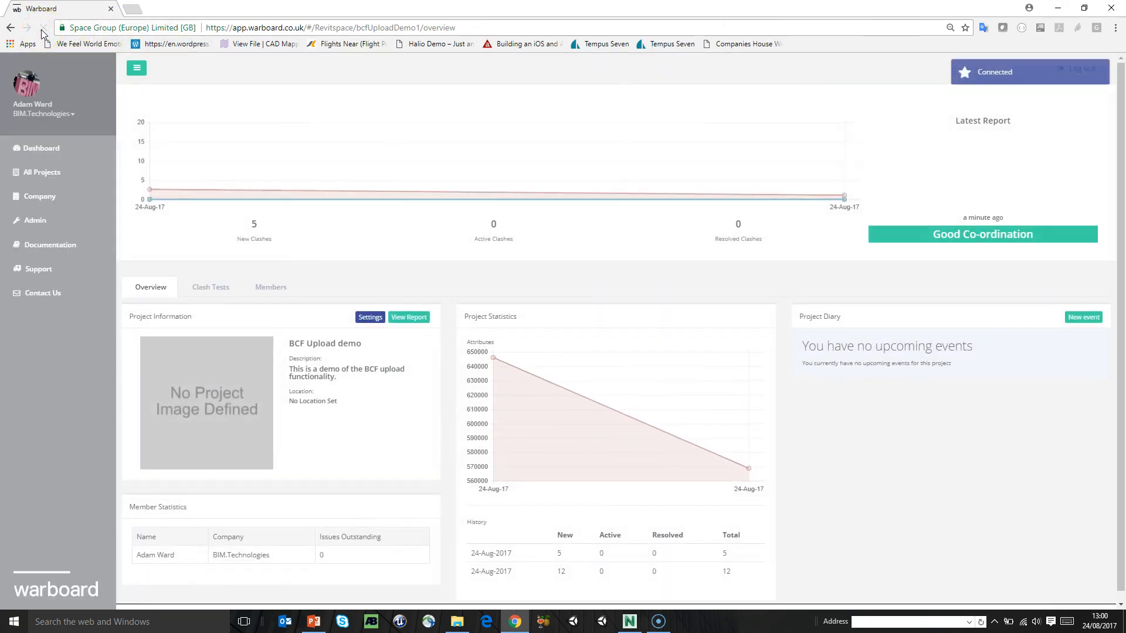
mouse_move(154, 142)
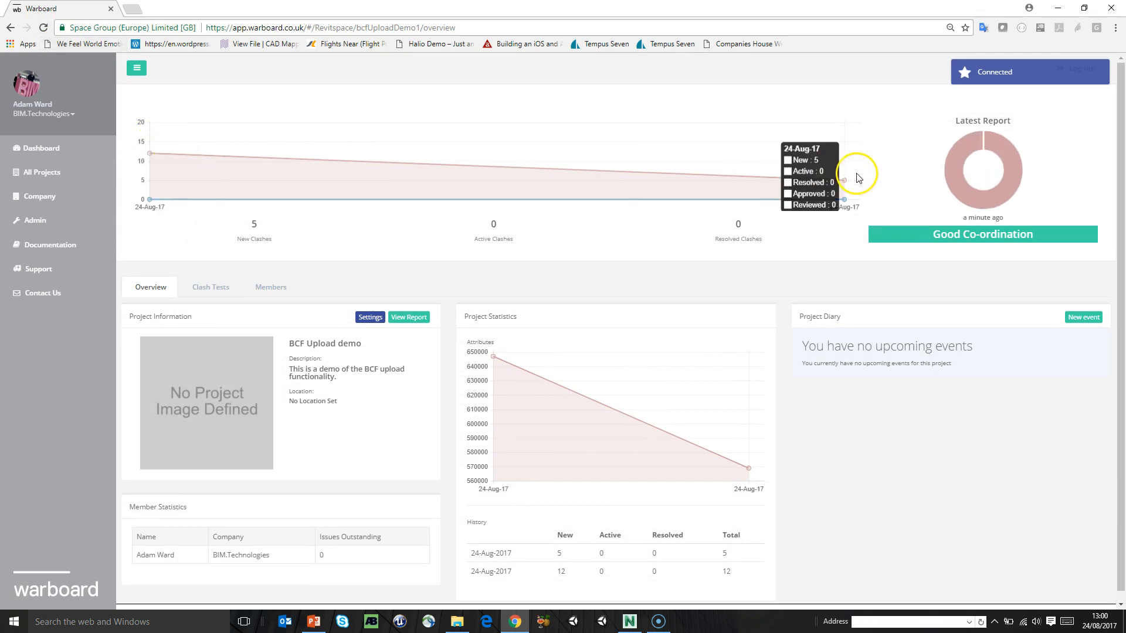
click(224, 287)
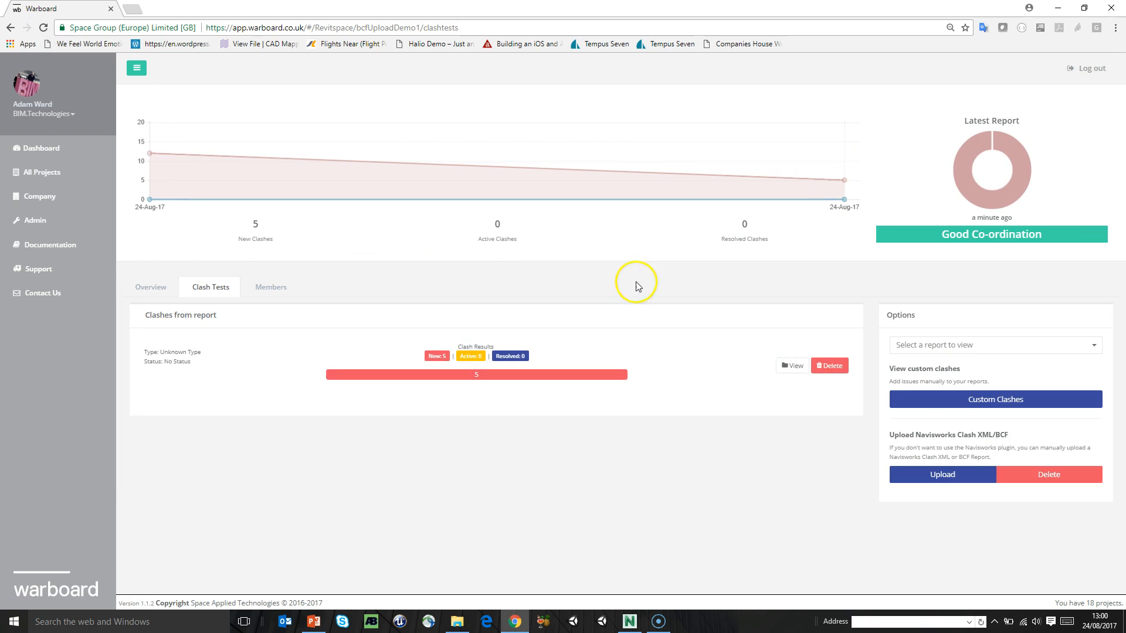
click(782, 365)
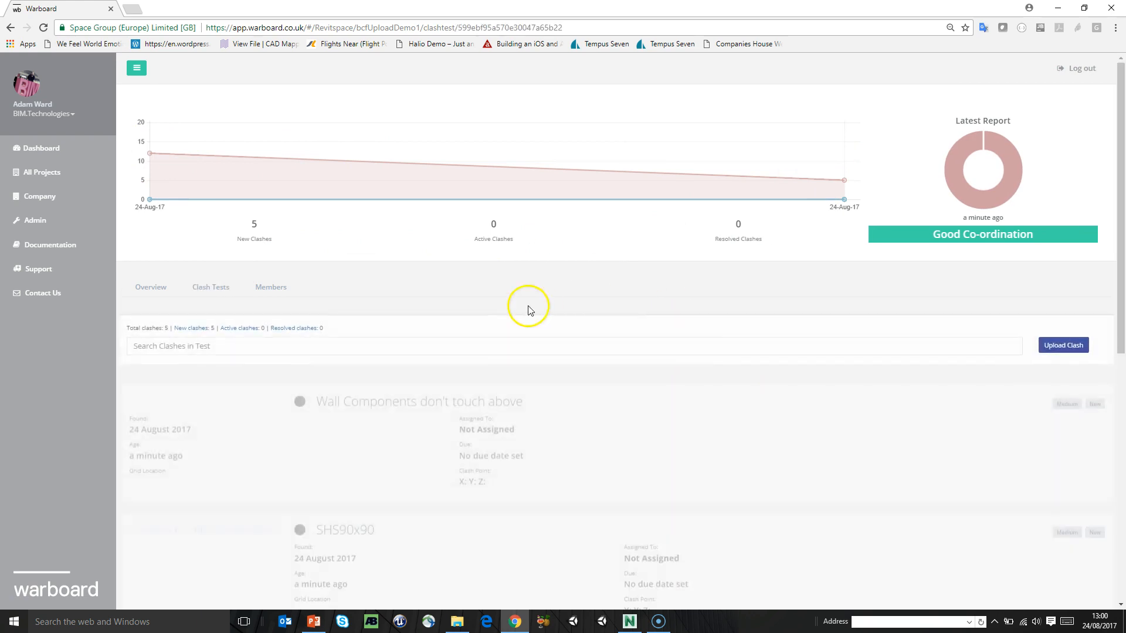
scroll(494, 304, down, 4)
scroll(495, 304, down, 4)
scroll(495, 304, up, 3)
scroll(495, 305, up, 5)
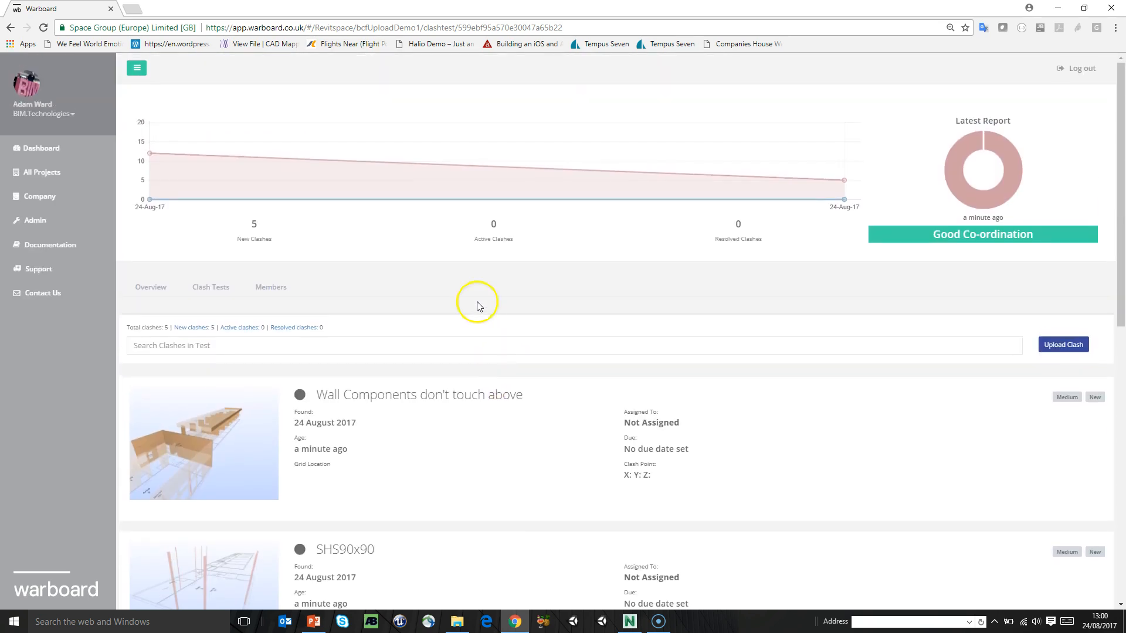
click(156, 290)
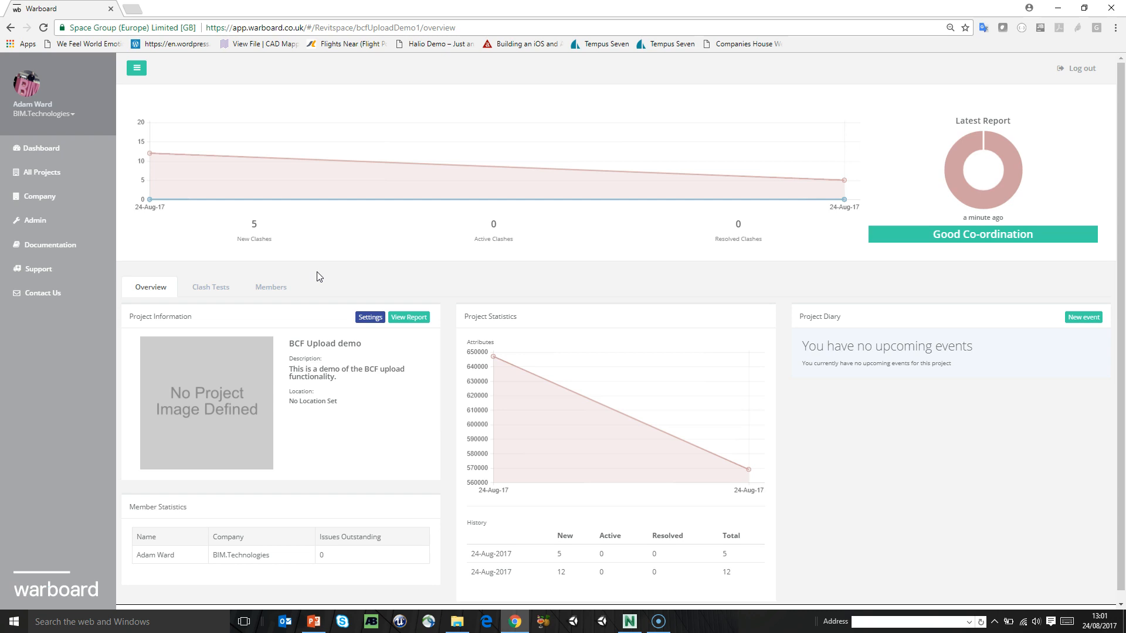
Step: Switch to PowerPoint, start the slide show from the Walkthrough slide, and advance to the closing Warboard slide
click(313, 622)
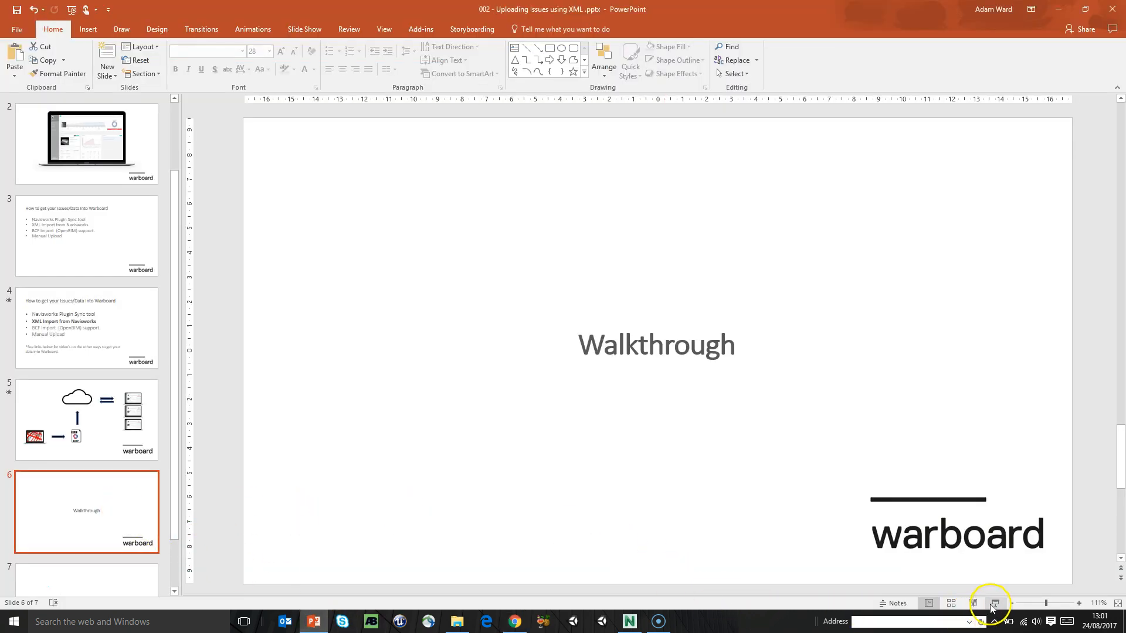
click(992, 604)
click(984, 574)
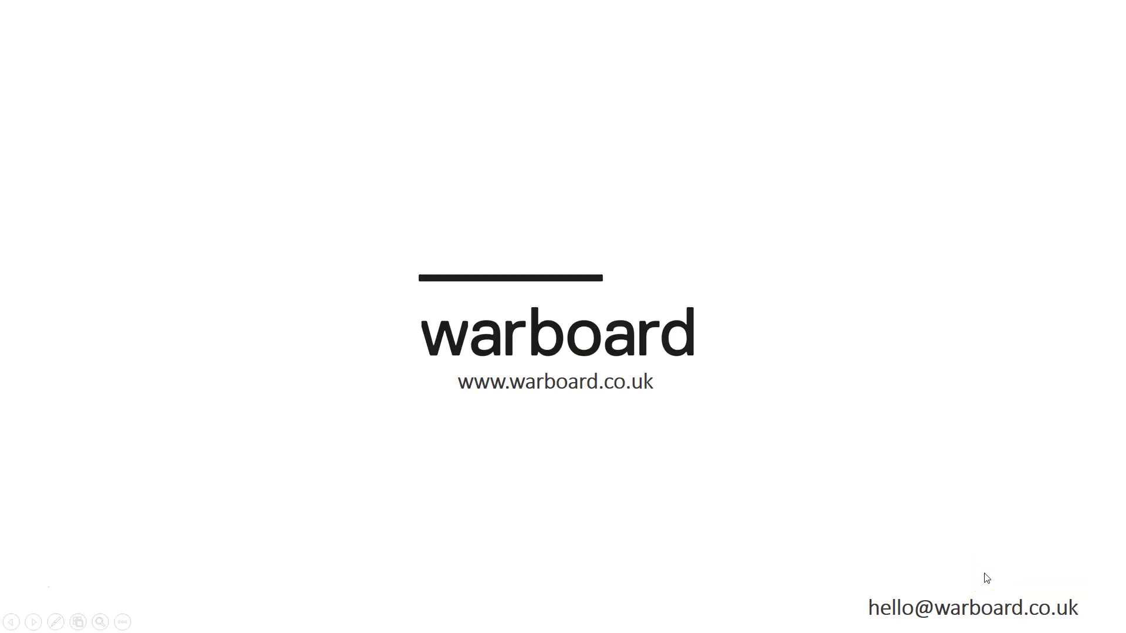